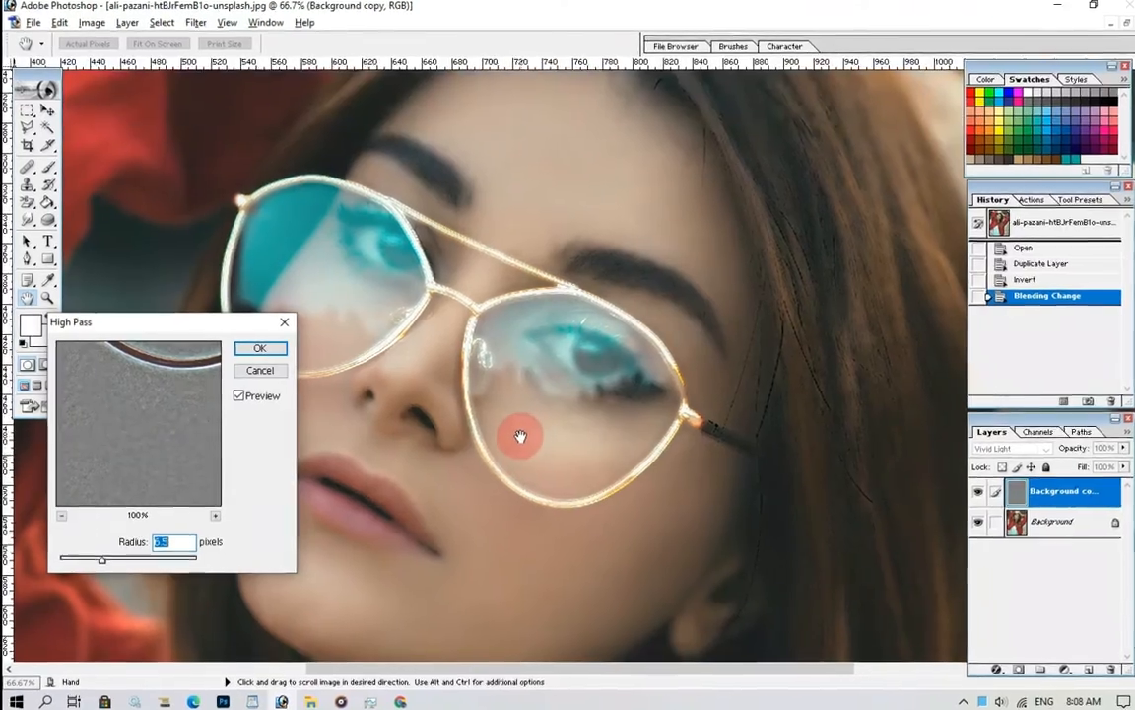
Apply the High Pass filter to the background copy with a radius of 12 pixels.
{"action": "left_click_drag", "start_coordinate": [502, 439], "coordinate": [532, 373]}
{"action": "left_click_drag", "start_coordinate": [103, 576], "coordinate": [138, 573]}
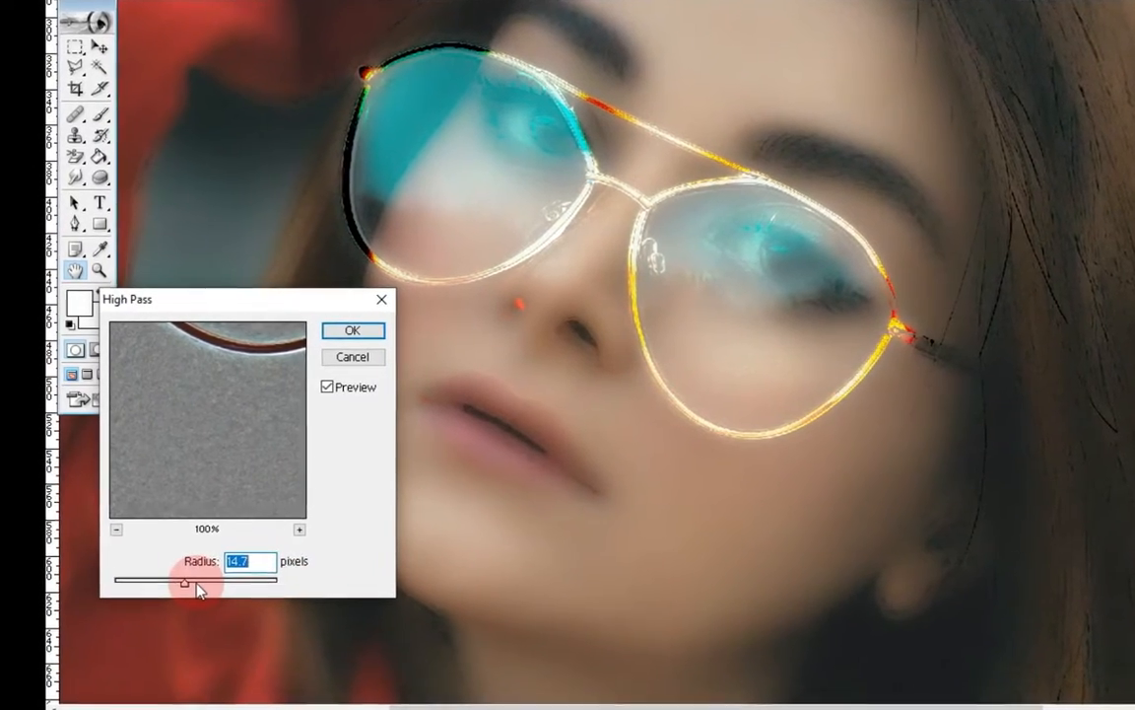
{"action": "left_click_drag", "start_coordinate": [180, 581], "coordinate": [178, 581]}
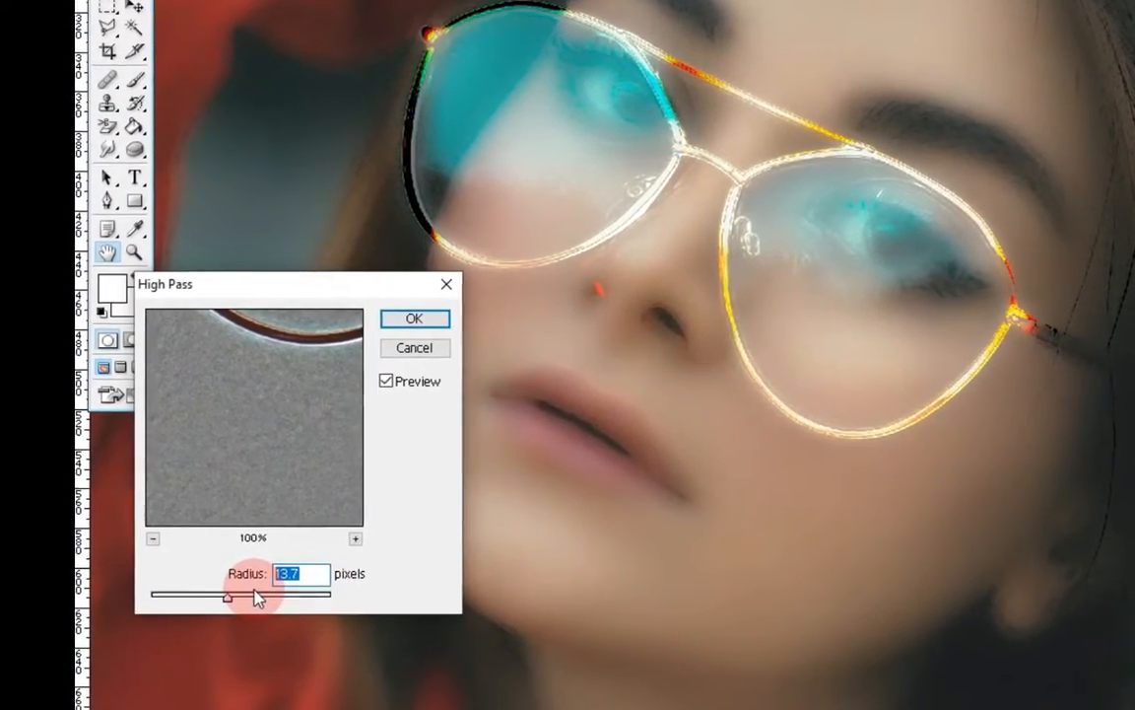
{"action": "type", "text": "12"}
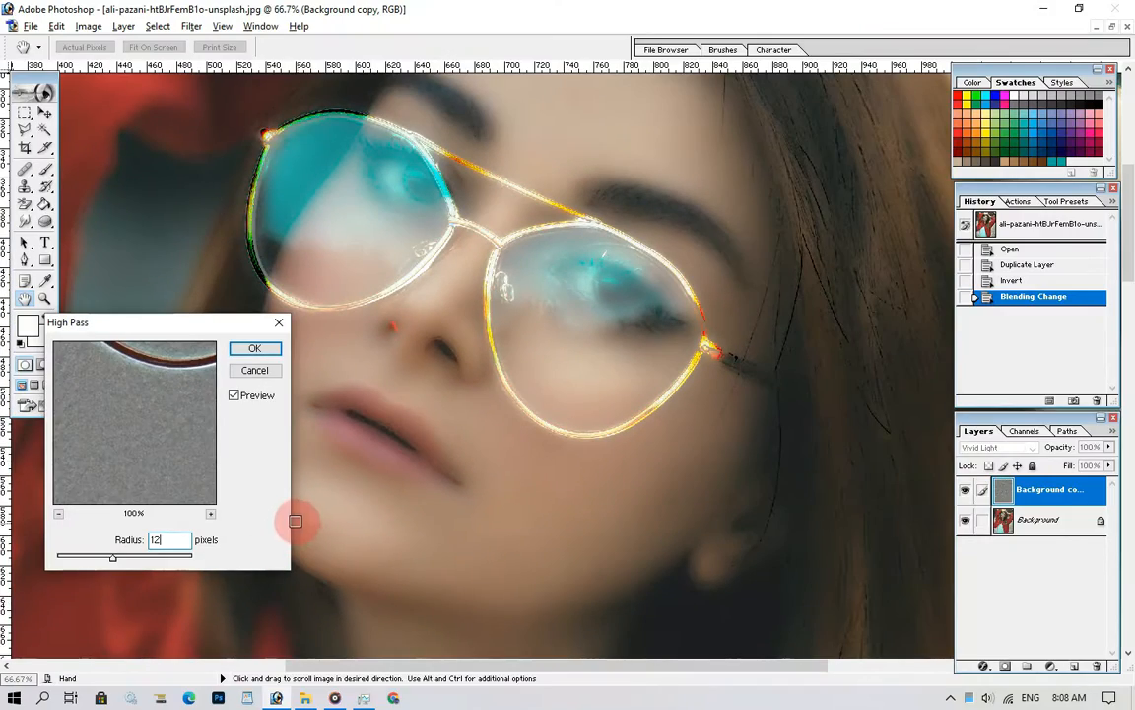
{"action": "left_click", "coordinate": [438, 314]}
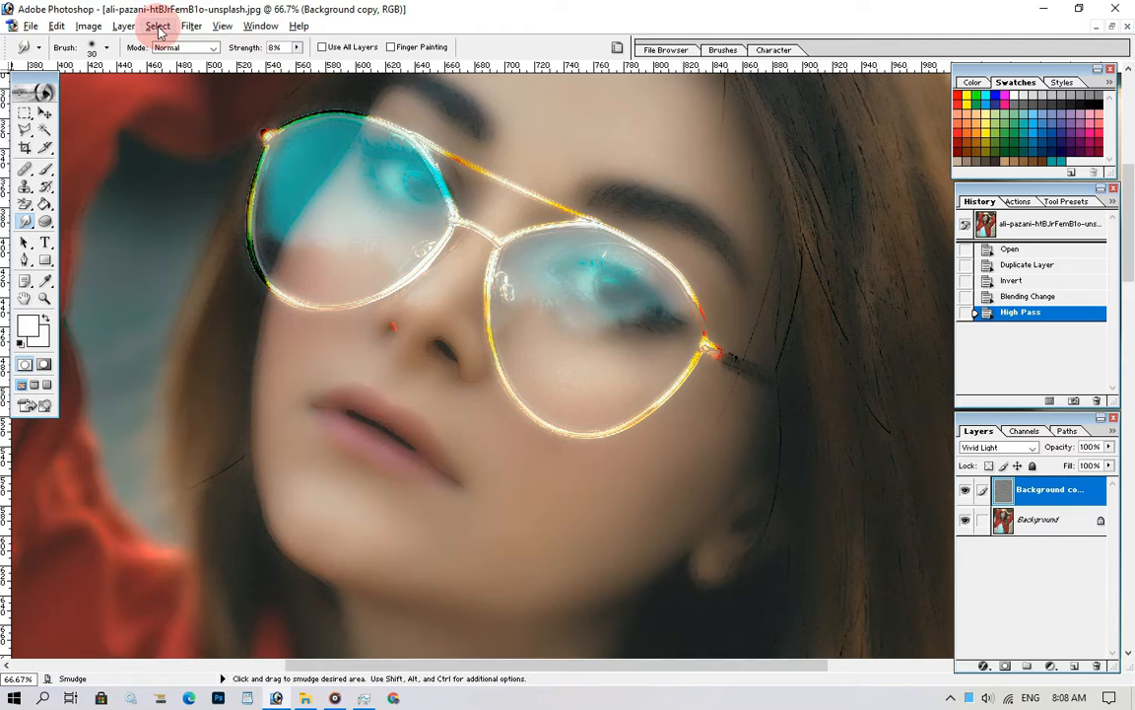
Apply a Gaussian Blur with a radius of 0.24 pixels to the background copy.
{"action": "left_click", "coordinate": [191, 26]}
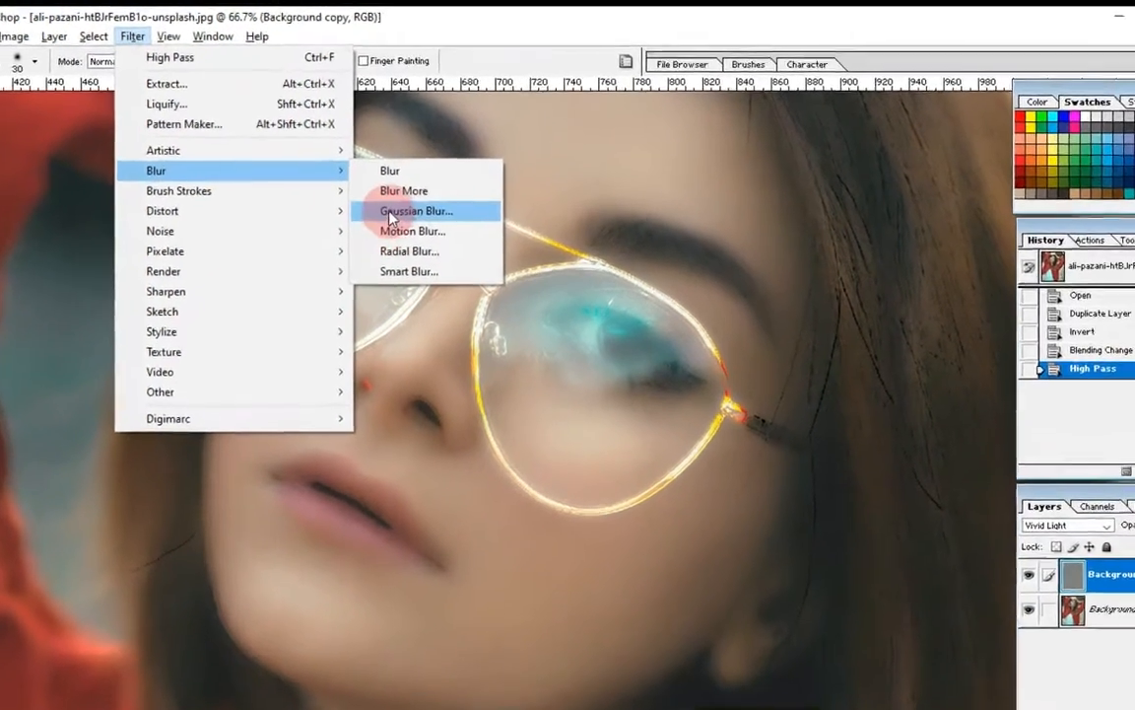
{"action": "left_click", "coordinate": [433, 176]}
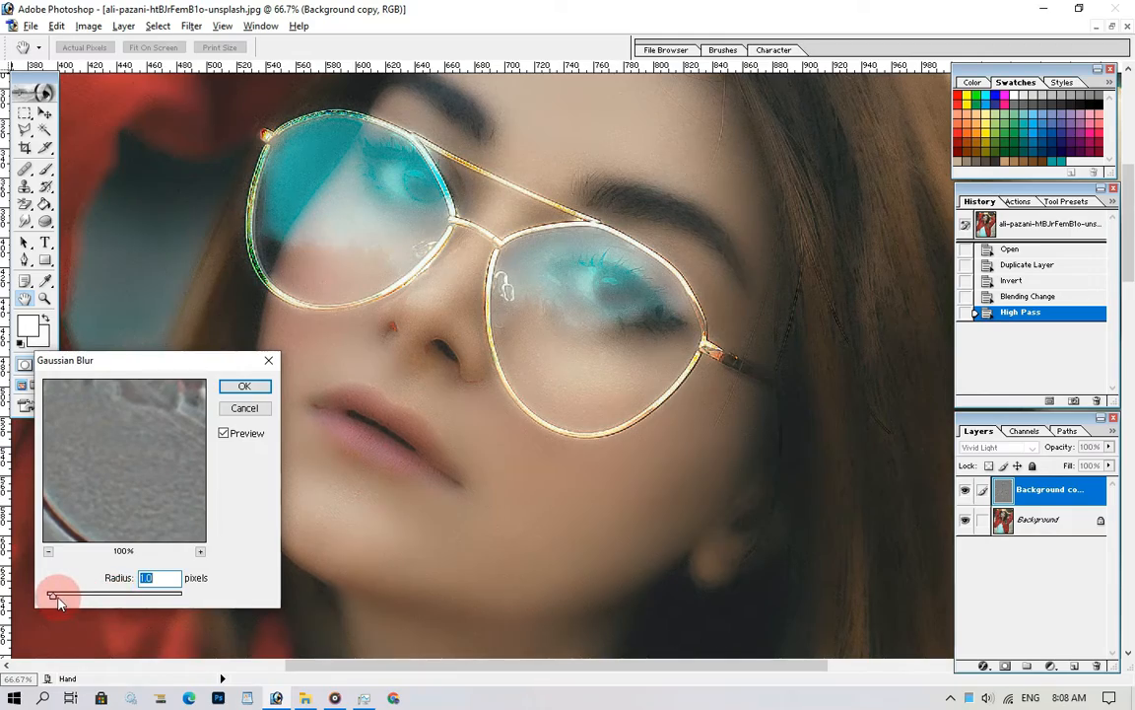
{"action": "left_click_drag", "start_coordinate": [57, 603], "coordinate": [37, 625]}
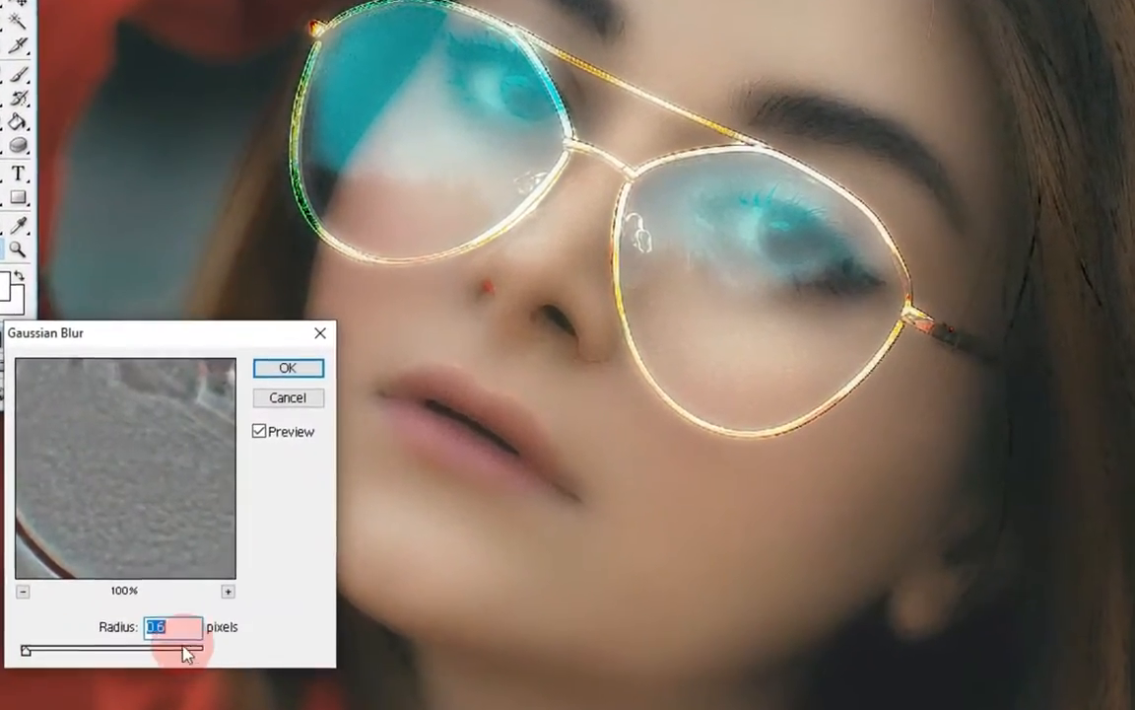
{"action": "left_click", "coordinate": [176, 627]}
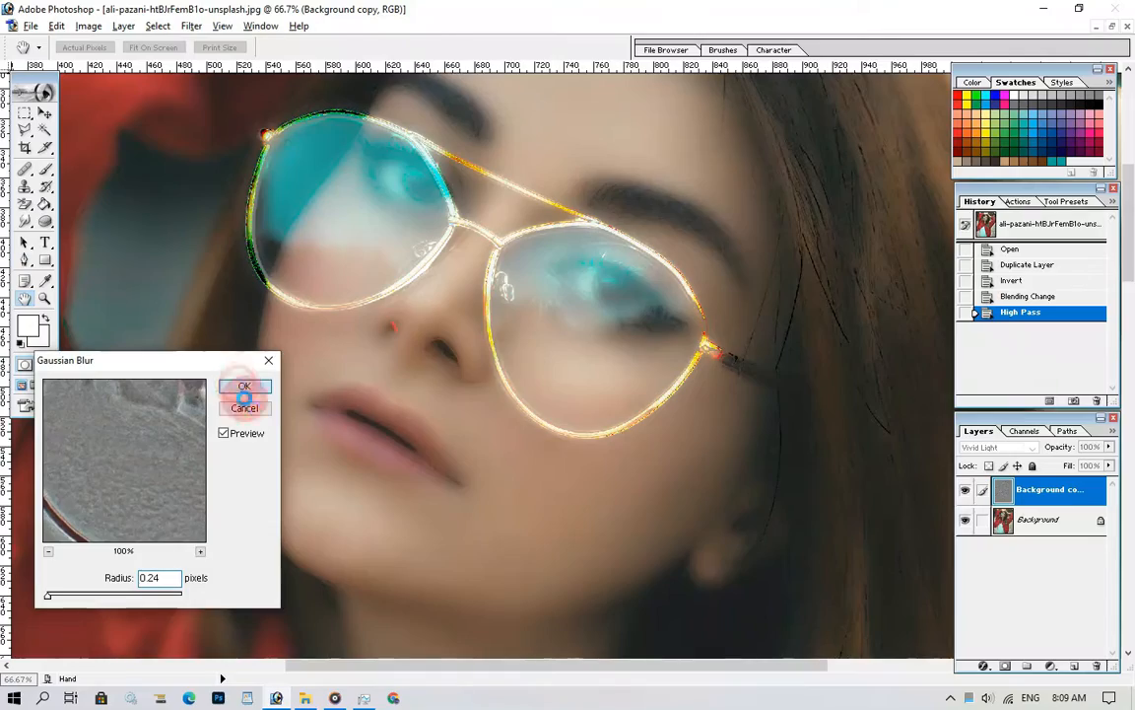
{"action": "left_click", "coordinate": [307, 358]}
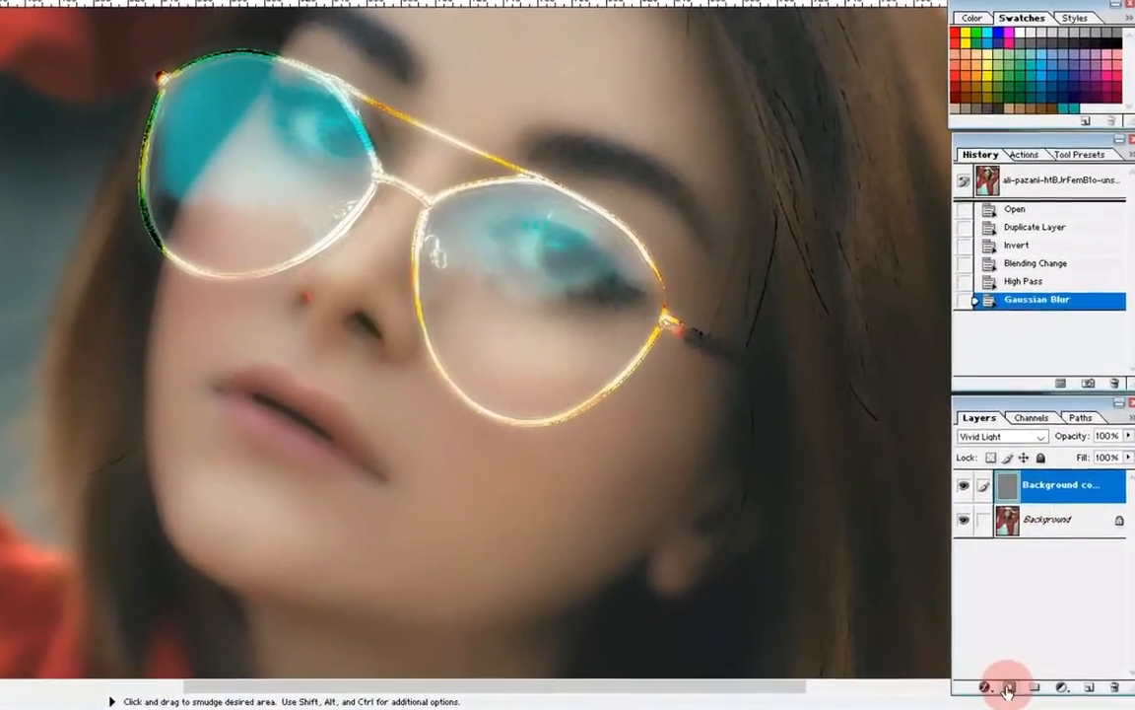
Add a layer mask to the background copy and invert it to black.
{"action": "left_click", "coordinate": [1007, 690]}
{"action": "key", "text": "ctrl+i"}
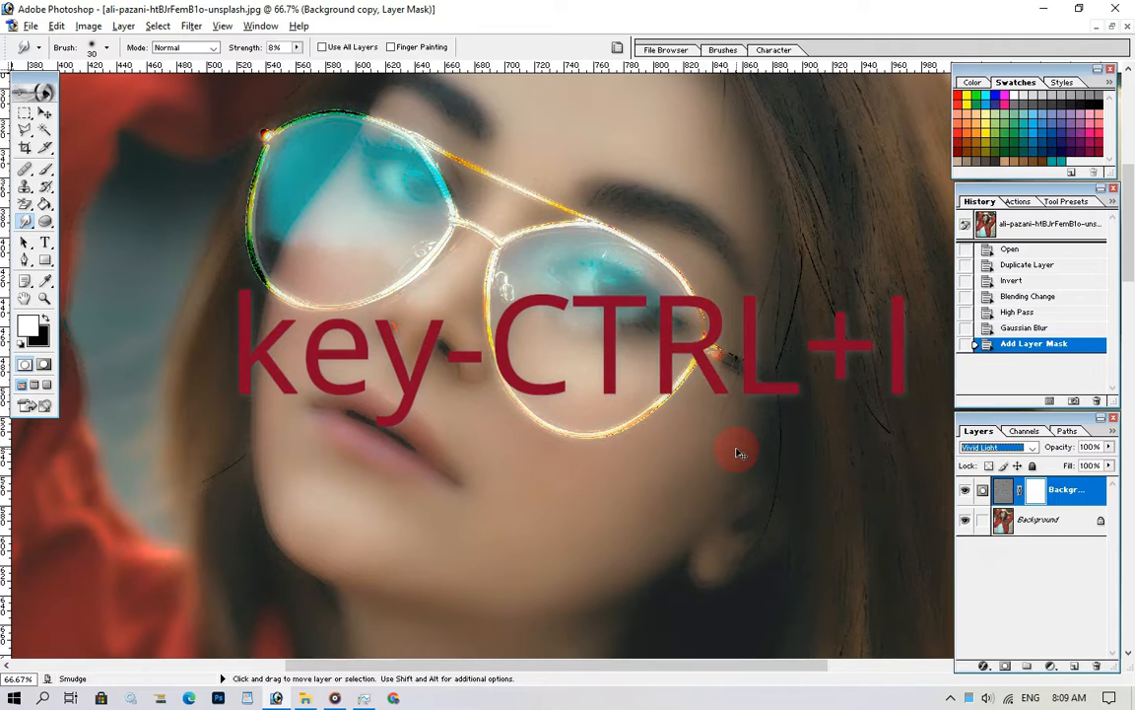
Paint white on the mask with a 125 px brush at 100% opacity over the cheek, chin and forehead skin.
{"action": "left_click", "coordinate": [473, 415], "text": "ctrl"}
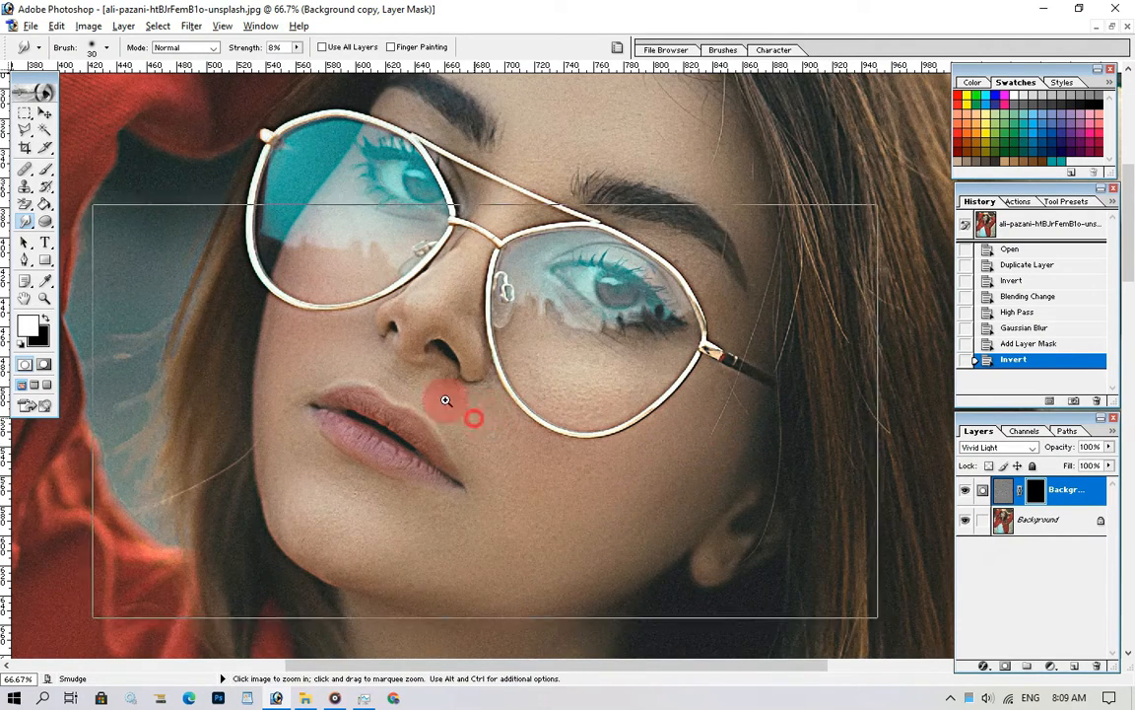
{"action": "left_click", "coordinate": [608, 387], "text": "ctrl+alt"}
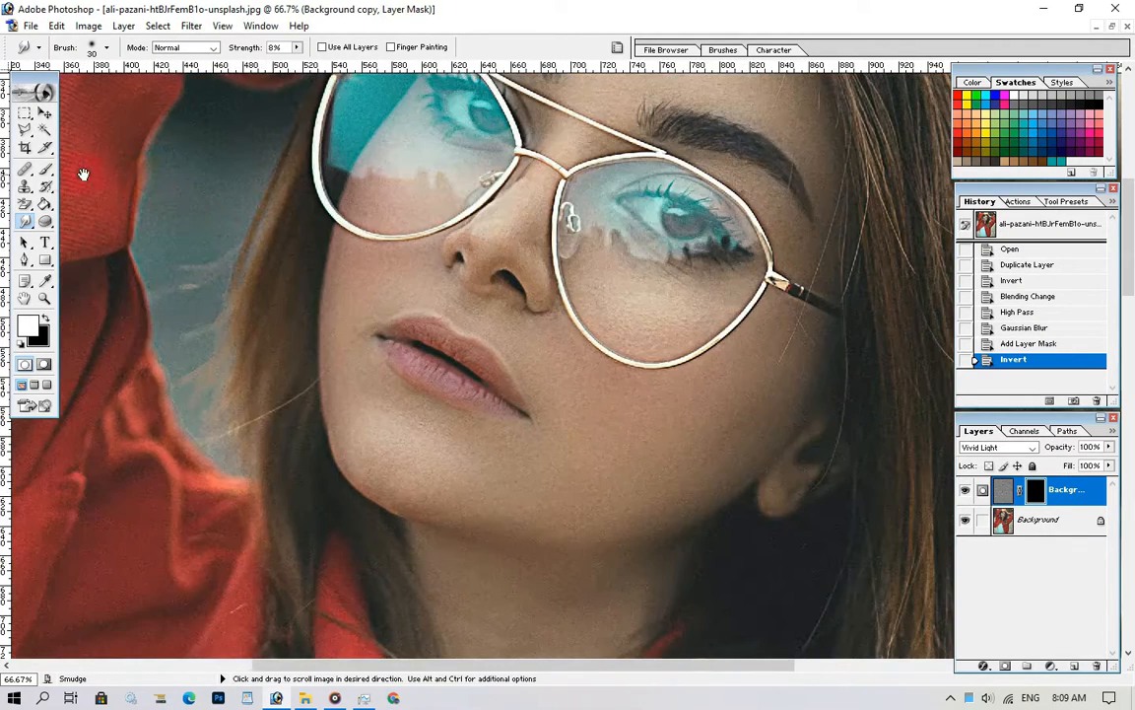
{"action": "left_click", "coordinate": [44, 170]}
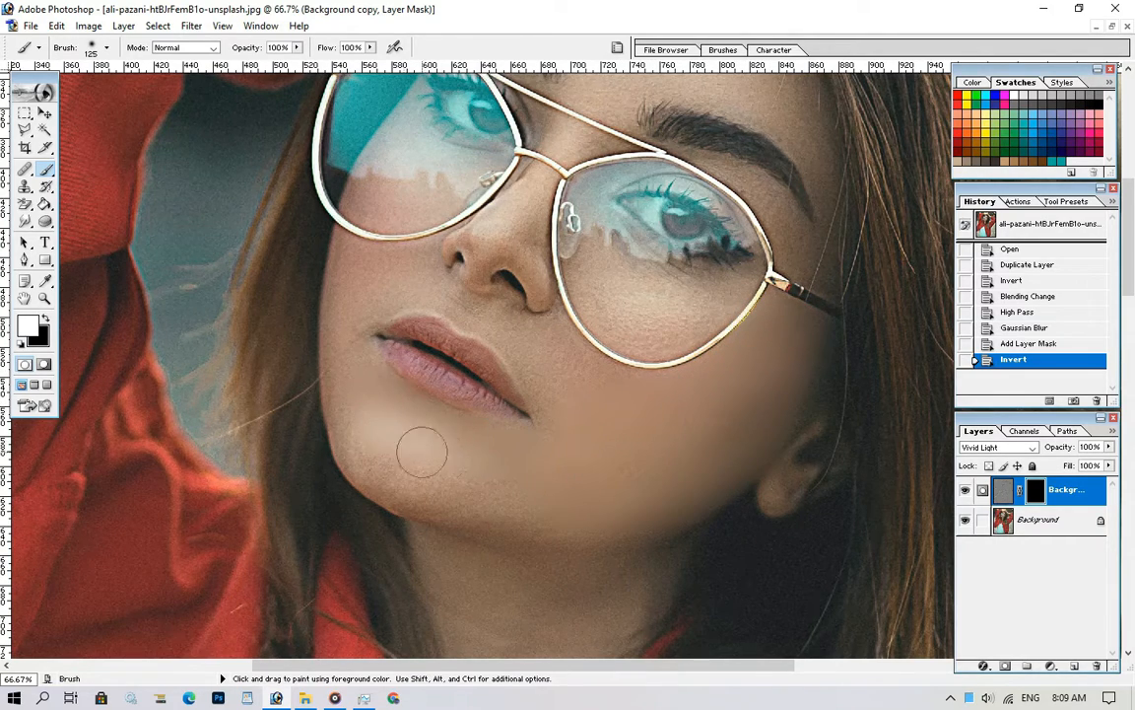
{"action": "left_click", "coordinate": [527, 533]}
{"action": "scroll", "coordinate": [578, 532], "scroll_direction": "up", "scroll_amount": 5}
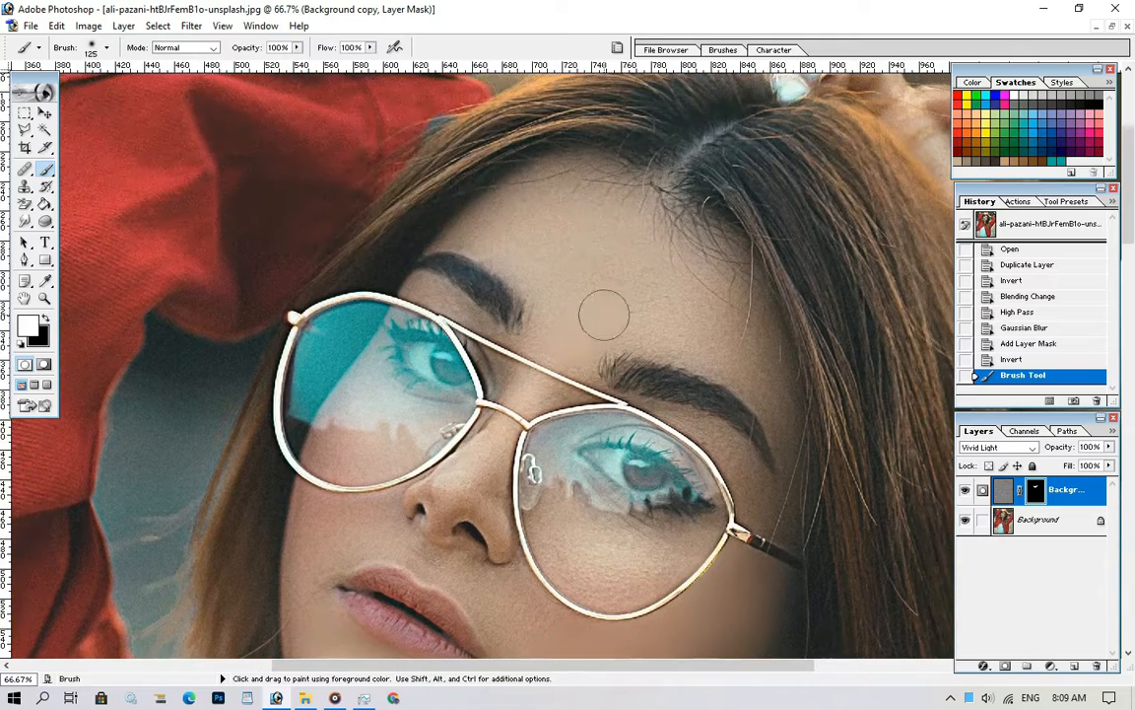
{"action": "left_click", "coordinate": [594, 259]}
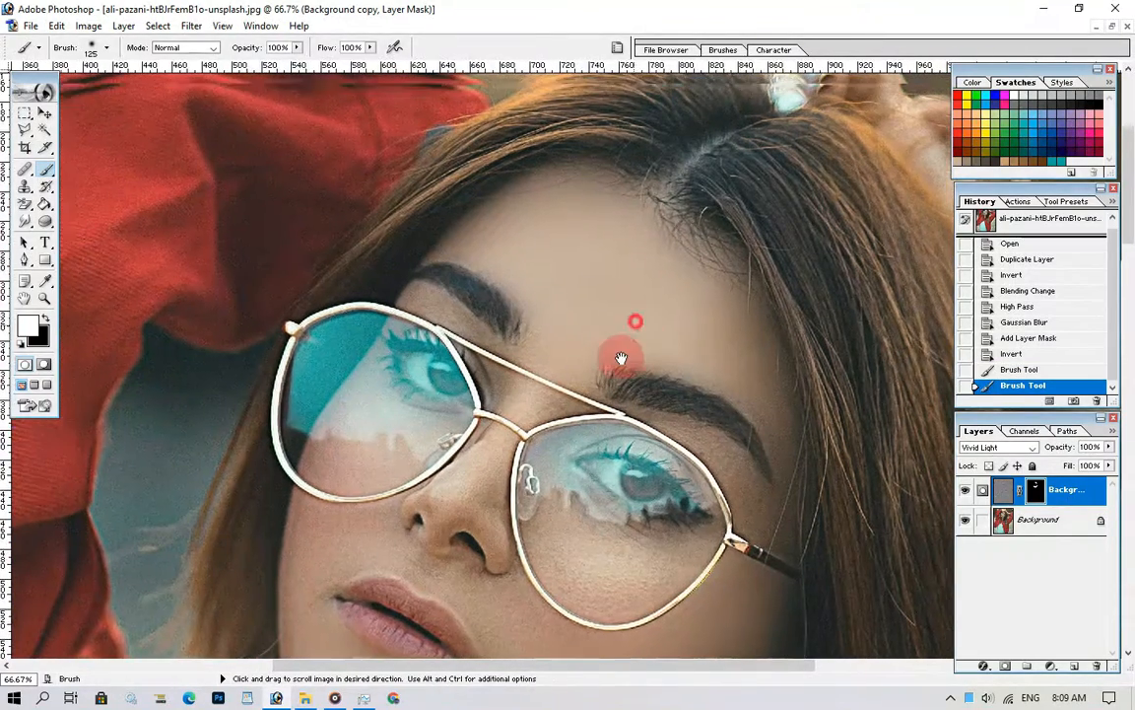
Set the brush opacity to 25% and paint the mask along the forehead's hairline and above the eyebrows.
{"action": "scroll", "coordinate": [571, 305], "scroll_direction": "up", "scroll_amount": 1}
{"action": "left_click_drag", "start_coordinate": [286, 48], "coordinate": [201, 53]}
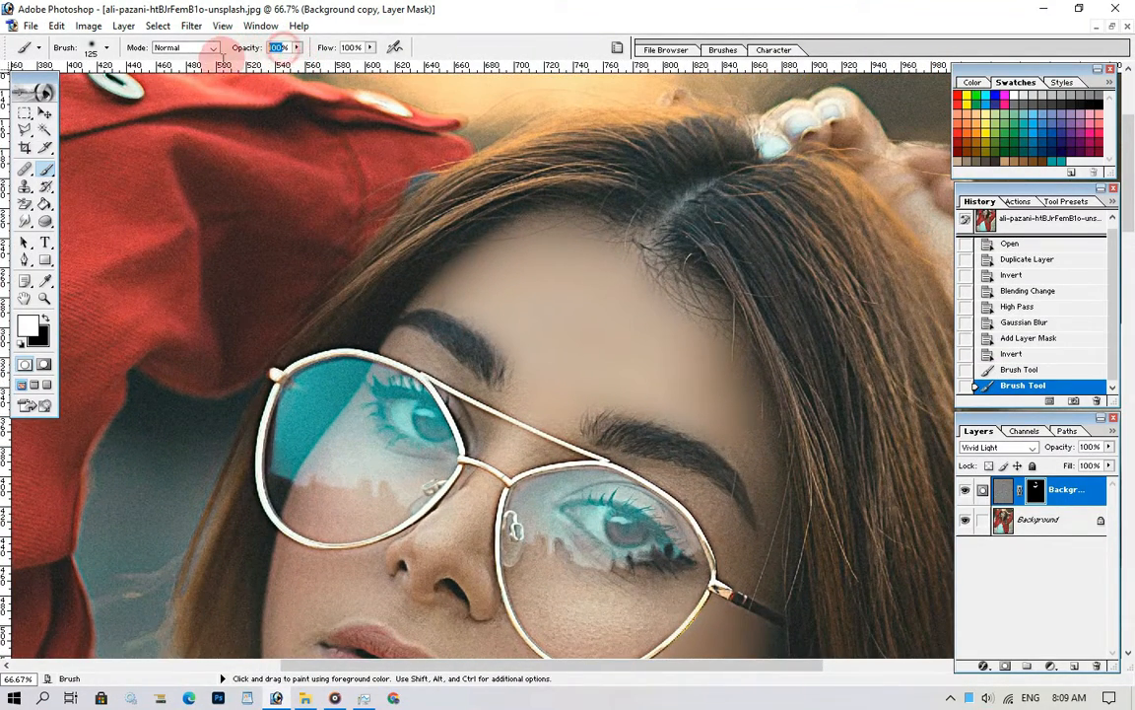
{"action": "type", "text": "25"}
{"action": "key", "text": "Return"}
{"action": "left_click", "coordinate": [509, 253]}
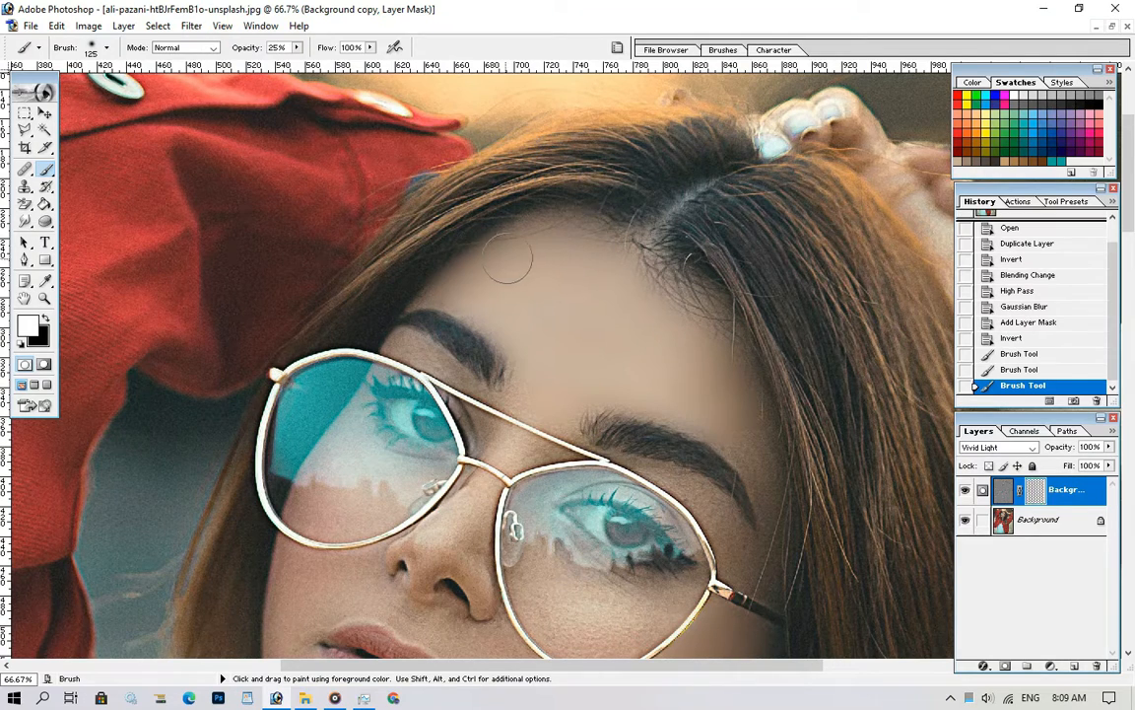
{"action": "left_click", "coordinate": [511, 243]}
{"action": "left_click", "coordinate": [566, 266]}
{"action": "left_click", "coordinate": [642, 367]}
{"action": "left_click", "coordinate": [630, 394]}
Paint the mask lightly at 25% opacity over the skin below the eye inside the right lens.
{"action": "key", "text": "space"}
{"action": "mouse_move", "coordinate": [590, 559]}
{"action": "left_mouse_down"}
{"action": "mouse_move", "coordinate": [591, 515]}
{"action": "mouse_move", "coordinate": [562, 444]}
{"action": "left_mouse_up"}
{"action": "left_click", "coordinate": [519, 492]}
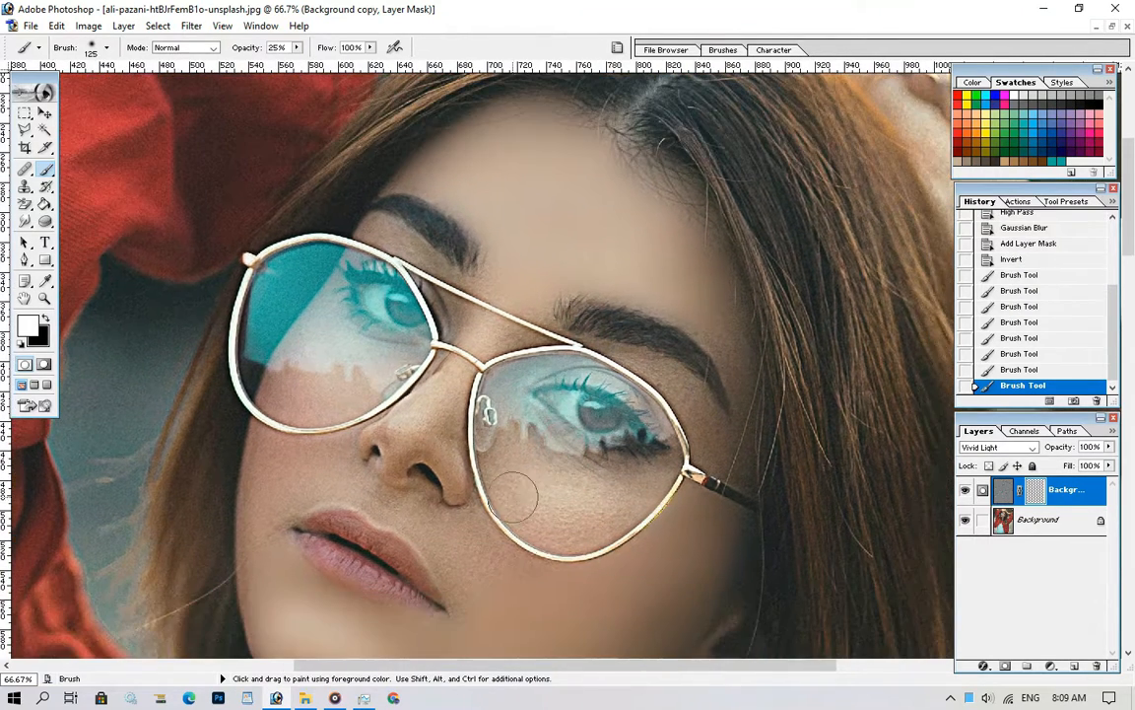
{"action": "left_click", "coordinate": [550, 513]}
Set the brush opacity to 80% and paint the mask again over the under-eye skin inside the right lens.
{"action": "left_click_drag", "start_coordinate": [285, 50], "coordinate": [232, 49]}
{"action": "type", "text": "80"}
{"action": "key", "text": "Return"}
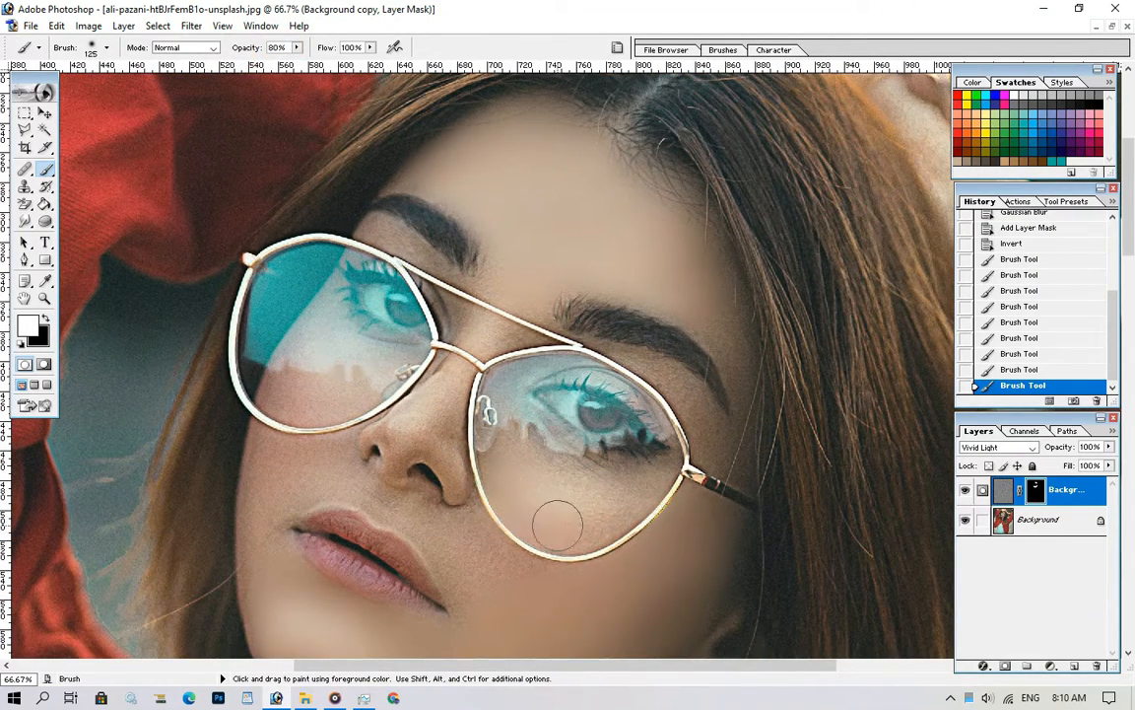
{"action": "mouse_move", "coordinate": [554, 524]}
{"action": "left_mouse_down"}
{"action": "mouse_move", "coordinate": [578, 491]}
{"action": "mouse_move", "coordinate": [600, 504]}
{"action": "left_mouse_up"}
{"action": "left_click", "coordinate": [613, 487]}
Paint the mask at 80% opacity over the cheek skin inside and just below the left lens.
{"action": "key", "text": "space"}
{"action": "left_click_drag", "start_coordinate": [352, 389], "coordinate": [297, 430]}
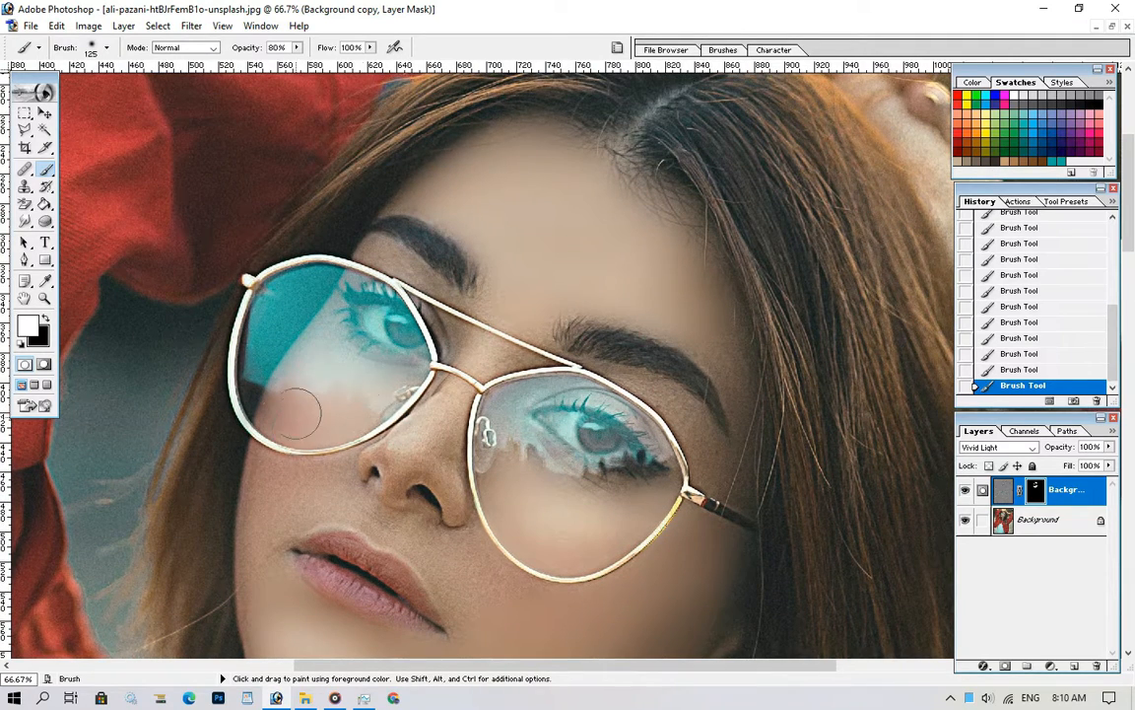
{"action": "key", "text": "space"}
{"action": "left_click_drag", "start_coordinate": [412, 326], "coordinate": [404, 365]}
{"action": "key", "text": "space"}
{"action": "left_click_drag", "start_coordinate": [274, 586], "coordinate": [294, 526]}
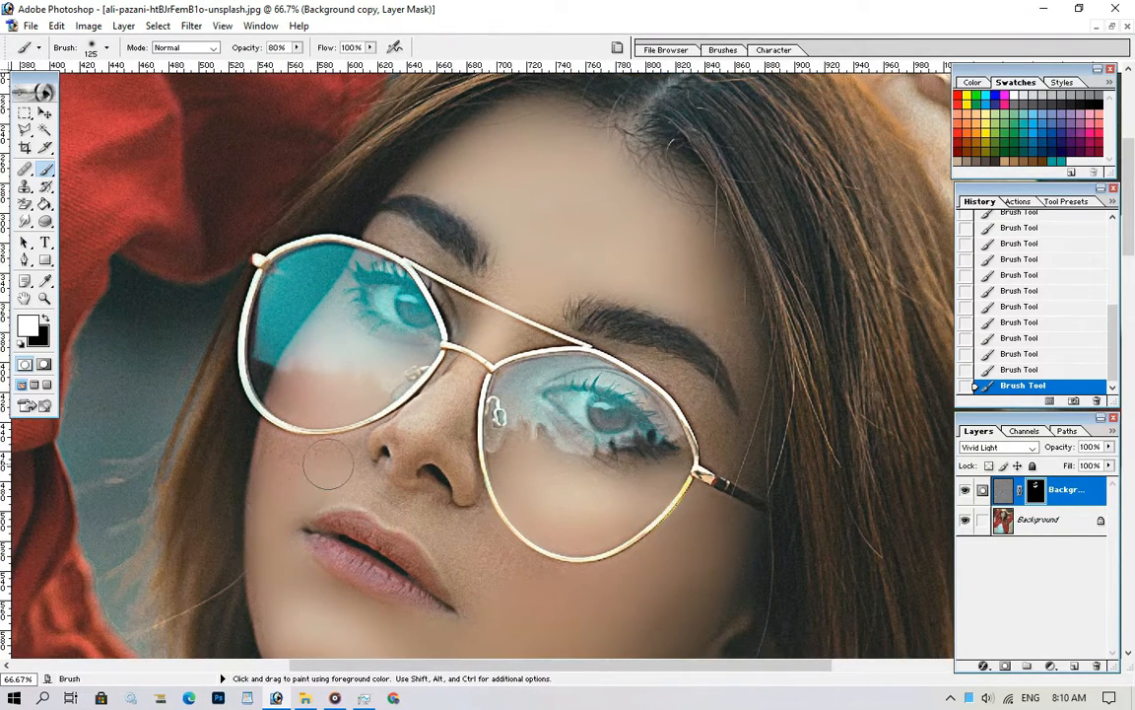
{"action": "key", "text": "space"}
{"action": "left_click_drag", "start_coordinate": [619, 570], "coordinate": [616, 507]}
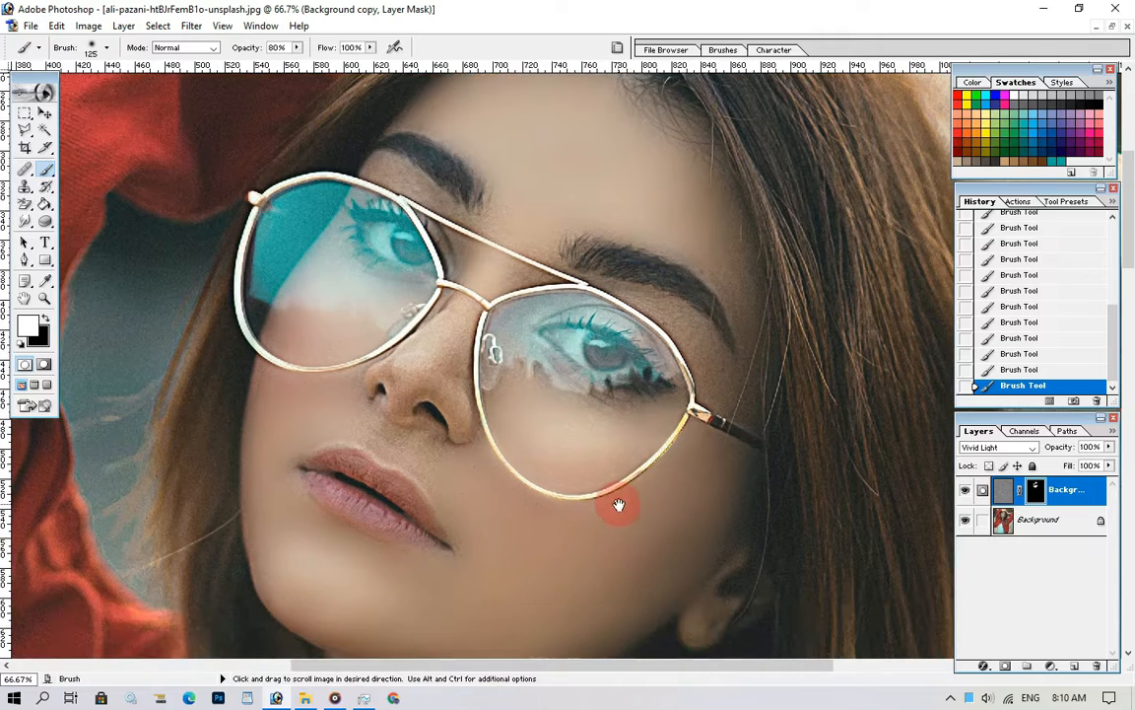
Paint the mask at 80% opacity over the cheeks and the skin around the mouth, leaving the lips unpainted.
{"action": "key", "text": "space"}
{"action": "left_click_drag", "start_coordinate": [611, 453], "coordinate": [619, 431]}
{"action": "key", "text": "space"}
{"action": "left_click_drag", "start_coordinate": [397, 553], "coordinate": [409, 567]}
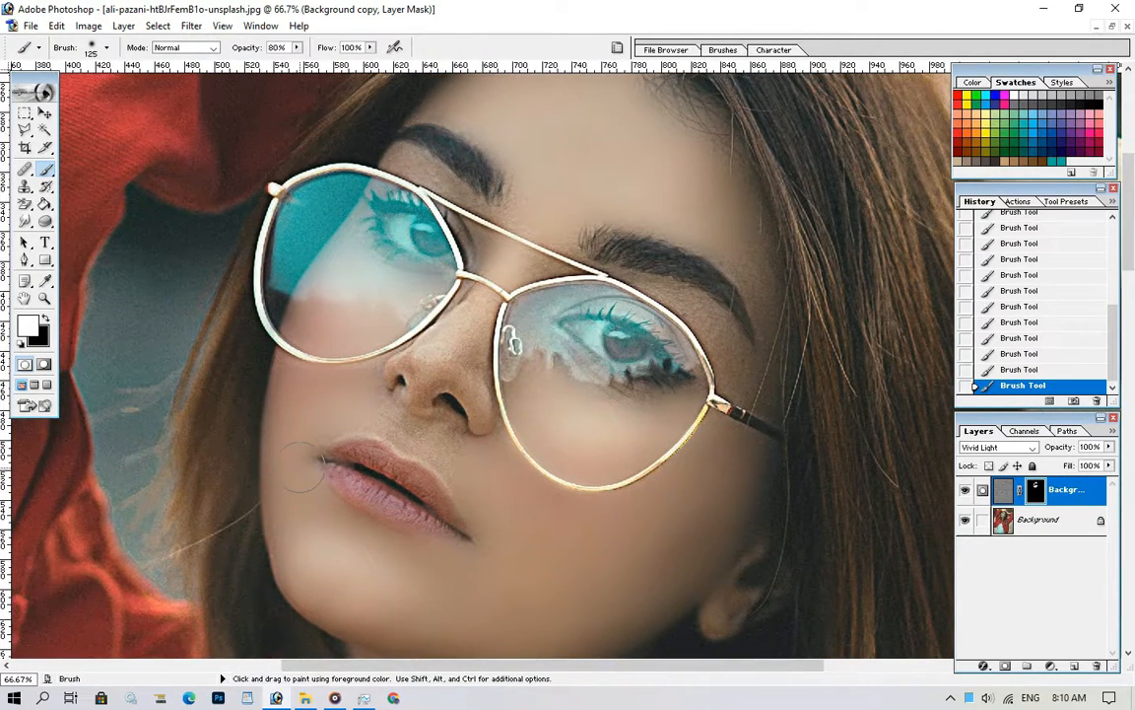
{"action": "key", "text": "space"}
{"action": "left_click_drag", "start_coordinate": [293, 544], "coordinate": [314, 530]}
{"action": "key", "text": "space"}
{"action": "left_click_drag", "start_coordinate": [430, 532], "coordinate": [429, 584]}
Reduce the brush to 40 px and paint the mask over the nose and the skin between the eyebrows.
{"action": "key", "text": "bracketleft"}
{"action": "key", "text": "bracketleft"}
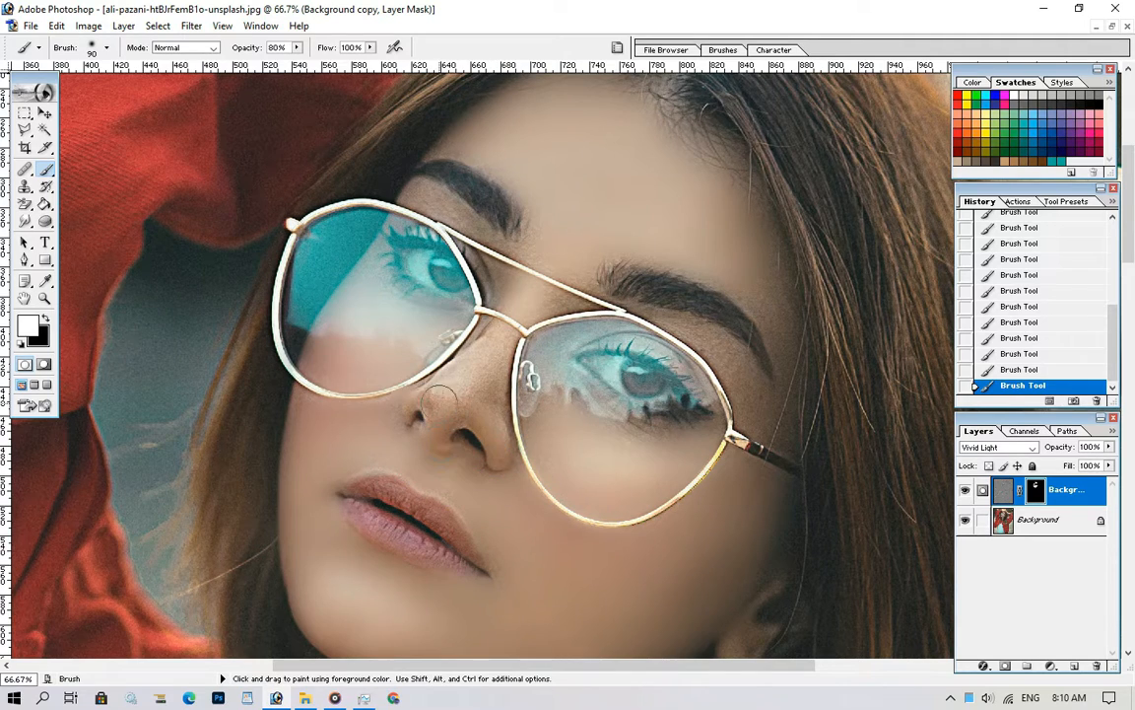
{"action": "key", "text": "ctrl+space"}
{"action": "left_click", "coordinate": [543, 318], "text": "ctrl"}
{"action": "left_click_drag", "start_coordinate": [552, 400], "coordinate": [517, 431]}
{"action": "key", "text": "bracketleft"}
{"action": "key", "text": "bracketleft"}
{"action": "key", "text": "bracketleft"}
{"action": "key", "text": "bracketleft"}
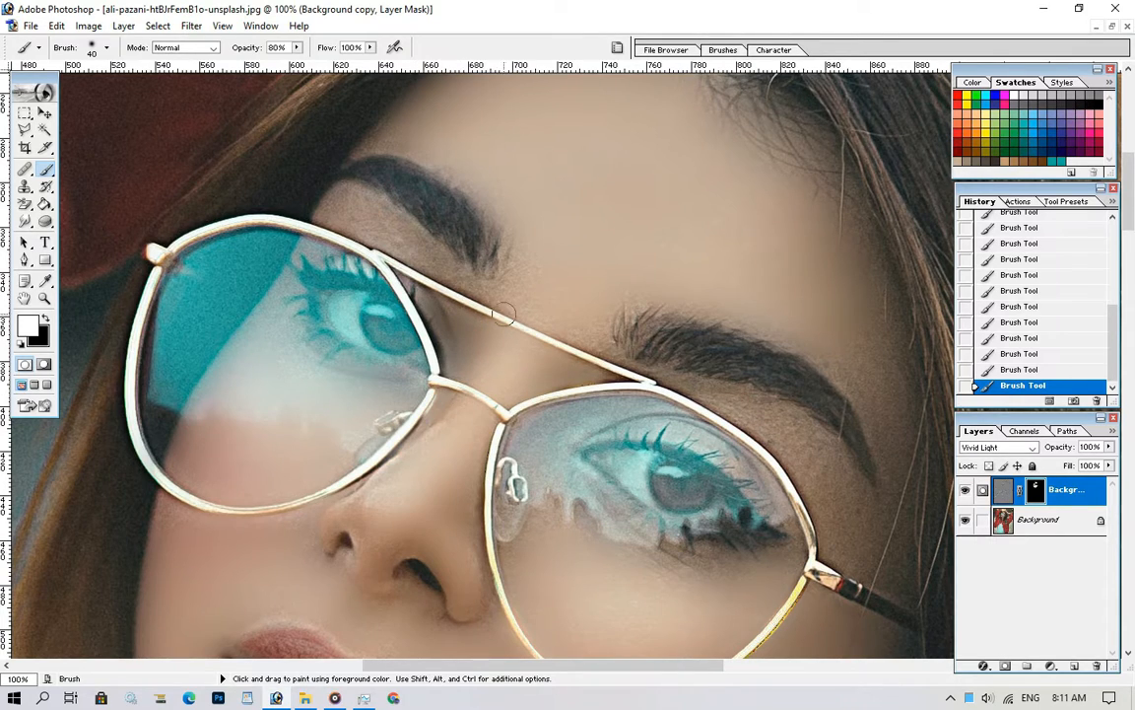
{"action": "left_click_drag", "start_coordinate": [488, 284], "coordinate": [514, 295]}
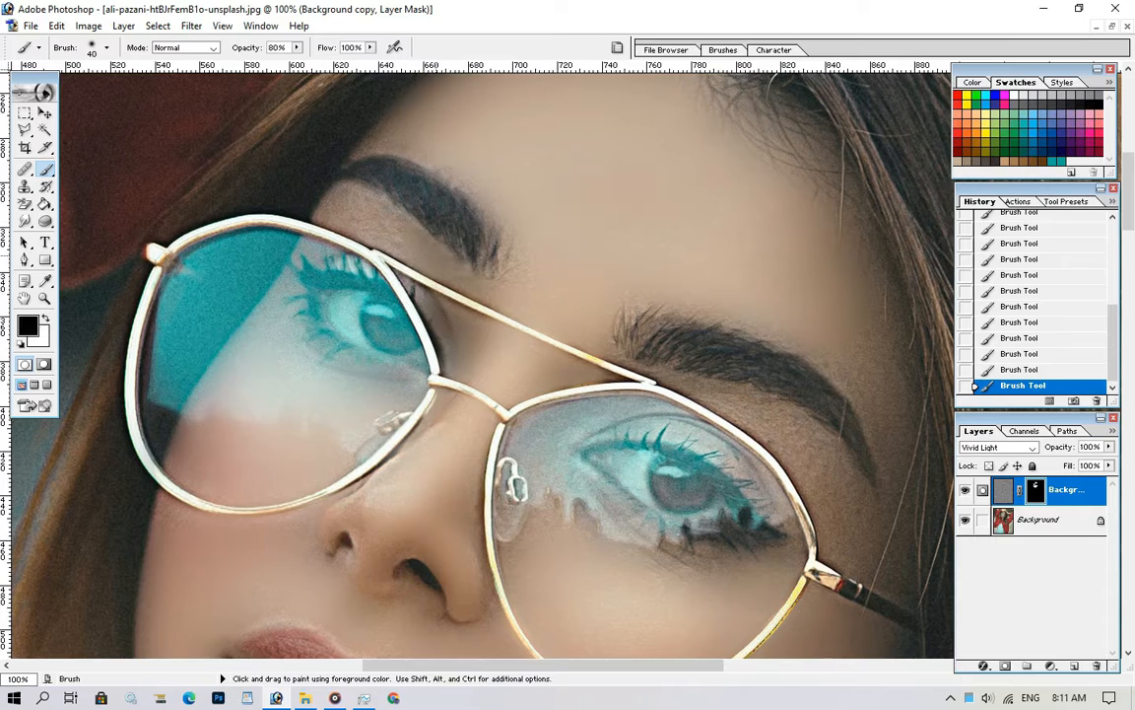
Set the brush opacity to 50% and paint white on the layer mask around the left eyebrow and inside the left lens.
{"action": "left_click_drag", "start_coordinate": [296, 47], "coordinate": [260, 48]}
{"action": "left_click", "coordinate": [1003, 490]}
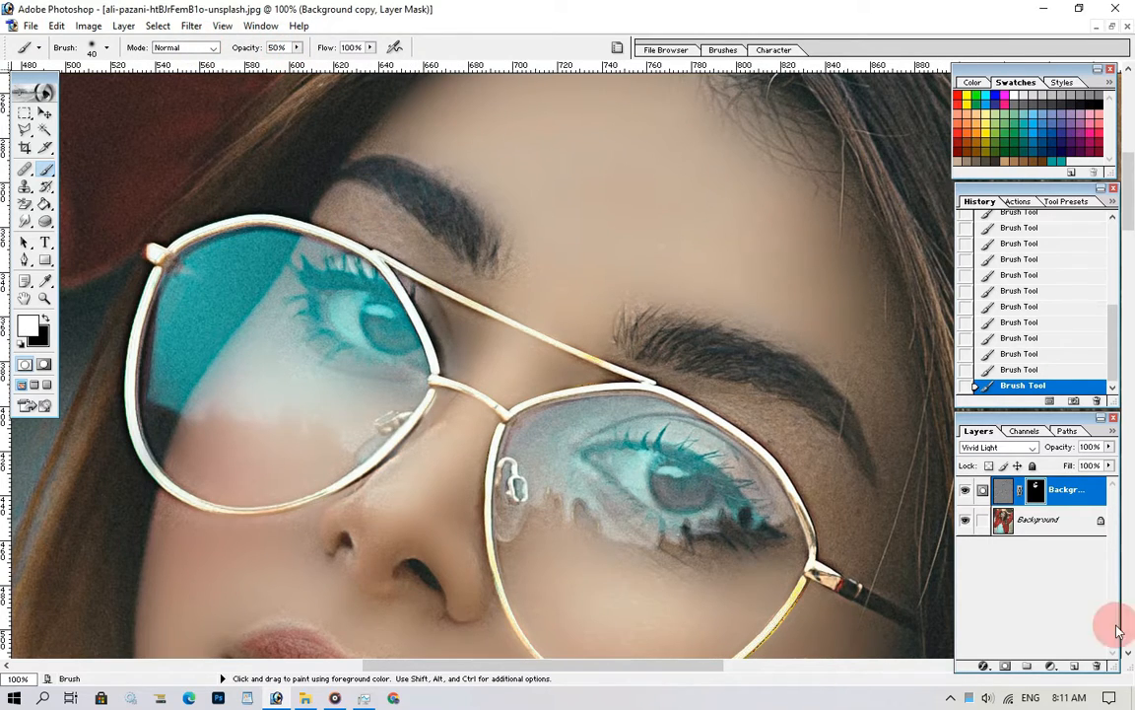
{"action": "left_click", "coordinate": [21, 343]}
{"action": "left_click", "coordinate": [46, 318]}
{"action": "left_click", "coordinate": [1035, 489]}
{"action": "key", "text": "bracketright"}
{"action": "key", "text": "bracketright"}
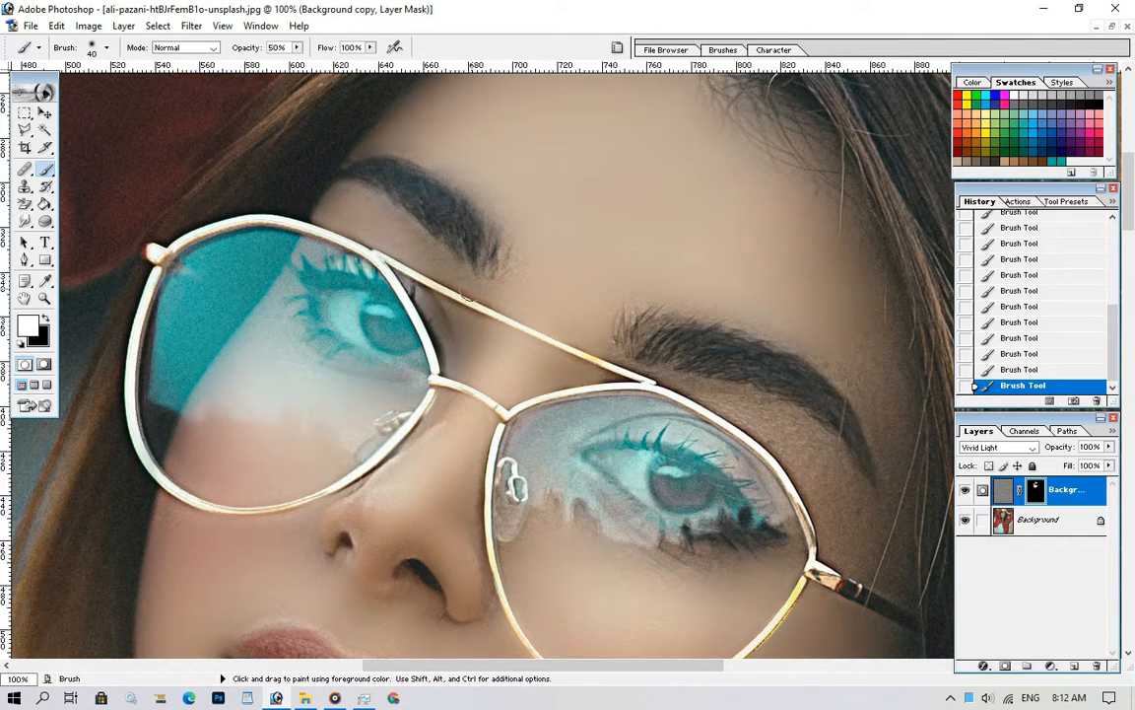
{"action": "left_click_drag", "start_coordinate": [449, 246], "coordinate": [453, 237]}
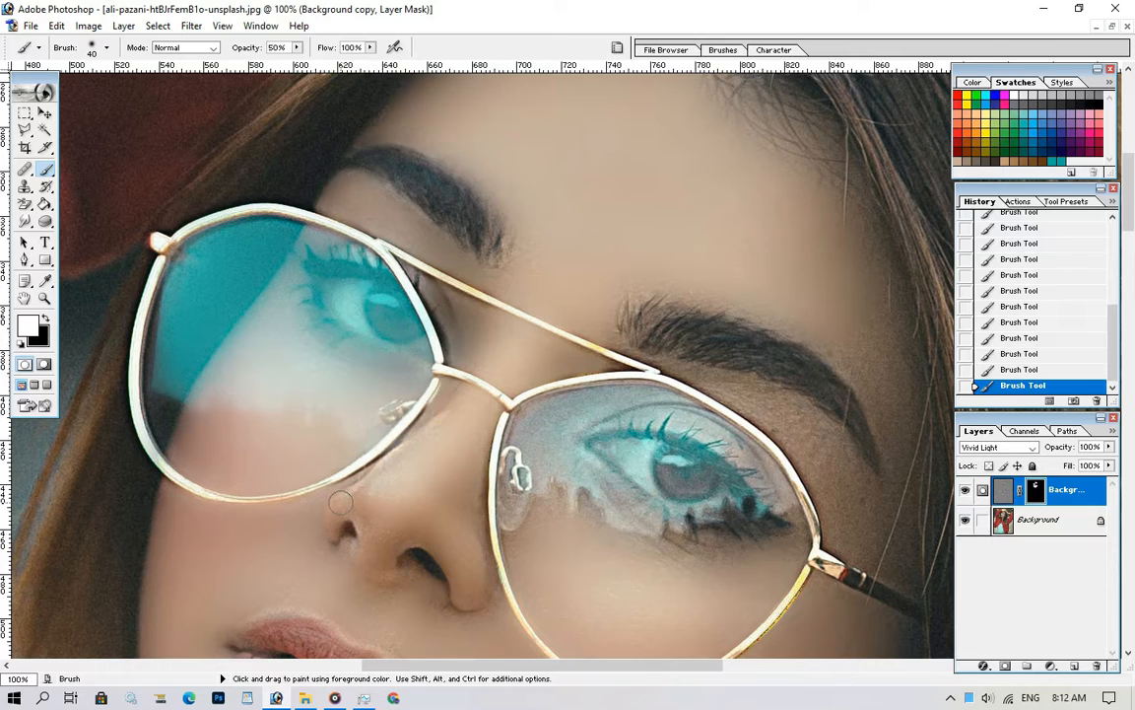
Paint the mask at 50% opacity around the nostrils and over the skin between nose and upper lip.
{"action": "scroll", "coordinate": [341, 562], "scroll_direction": "down", "scroll_amount": 3}
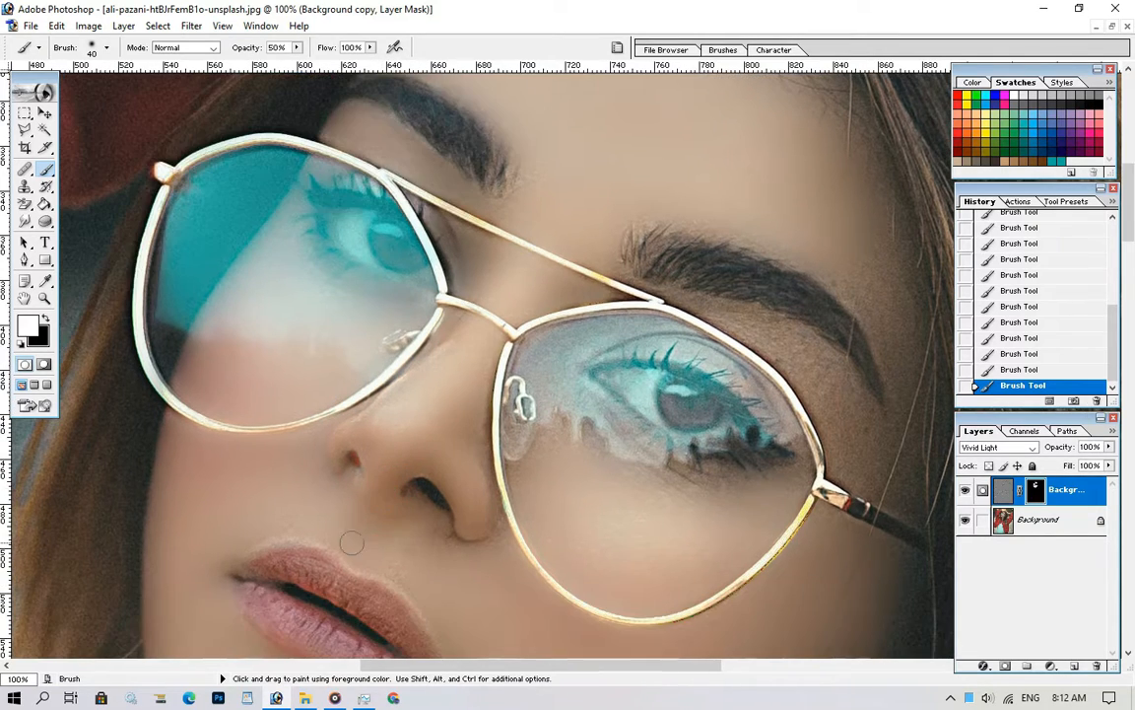
{"action": "left_click_drag", "start_coordinate": [381, 520], "coordinate": [355, 473]}
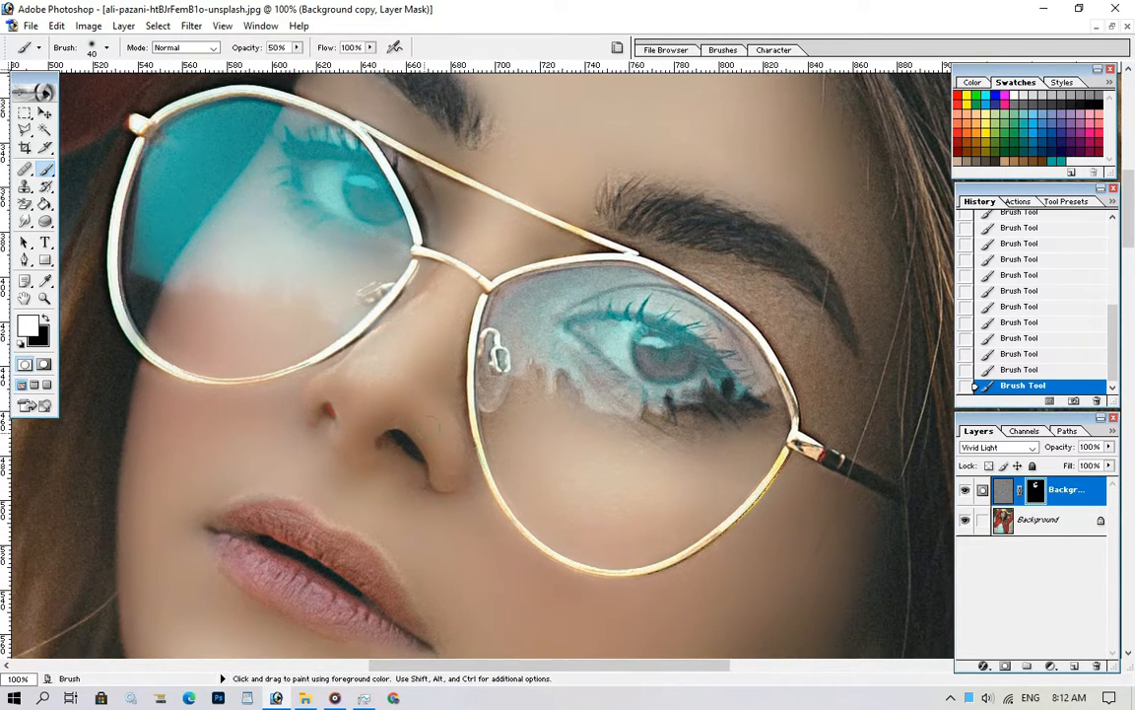
{"action": "left_click_drag", "start_coordinate": [308, 407], "coordinate": [289, 400]}
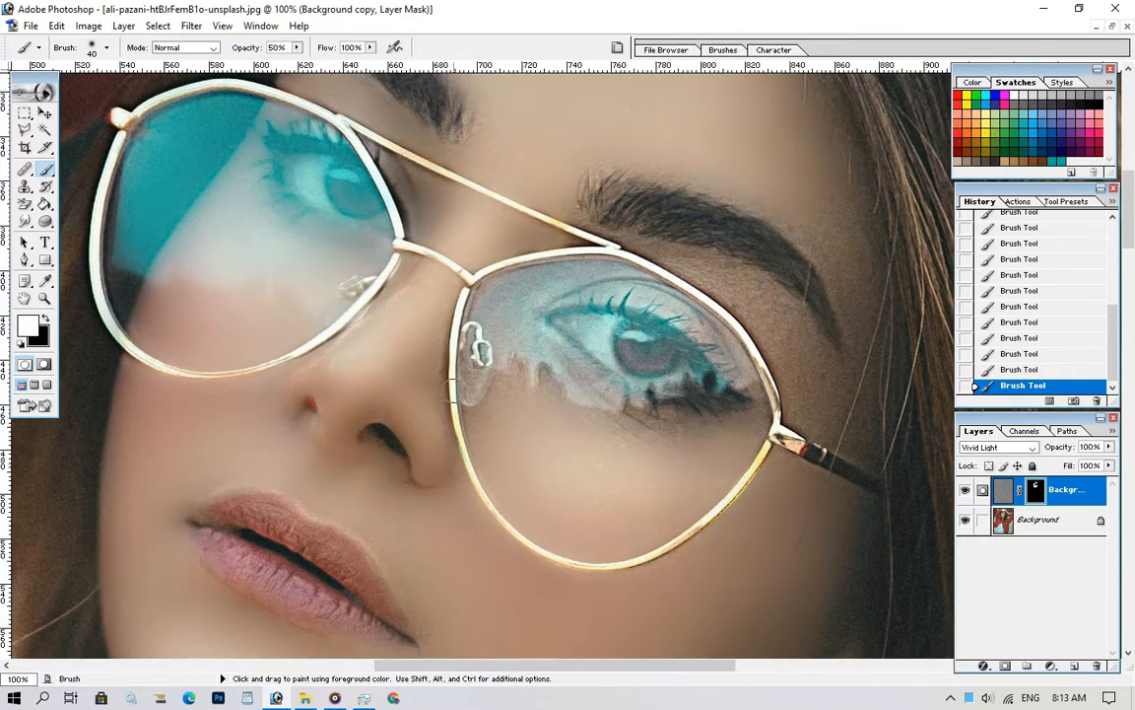
Paint the mask along the nose's side, around the eye inside the right lens and at the temple, using 80 and 50 px brushes.
{"action": "left_click_drag", "start_coordinate": [452, 392], "coordinate": [464, 305]}
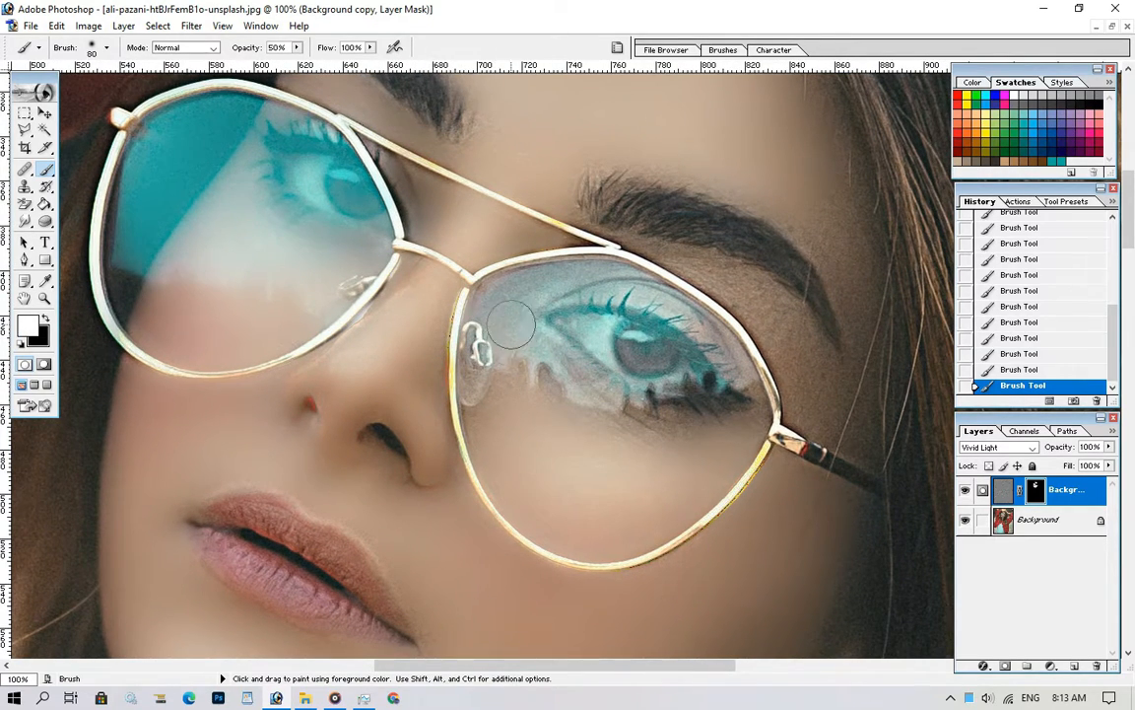
{"action": "mouse_move", "coordinate": [606, 472]}
{"action": "left_mouse_down"}
{"action": "mouse_move", "coordinate": [676, 364]}
{"action": "mouse_move", "coordinate": [483, 276]}
{"action": "mouse_move", "coordinate": [608, 244]}
{"action": "mouse_move", "coordinate": [623, 422]}
{"action": "mouse_move", "coordinate": [562, 311]}
{"action": "left_mouse_up"}
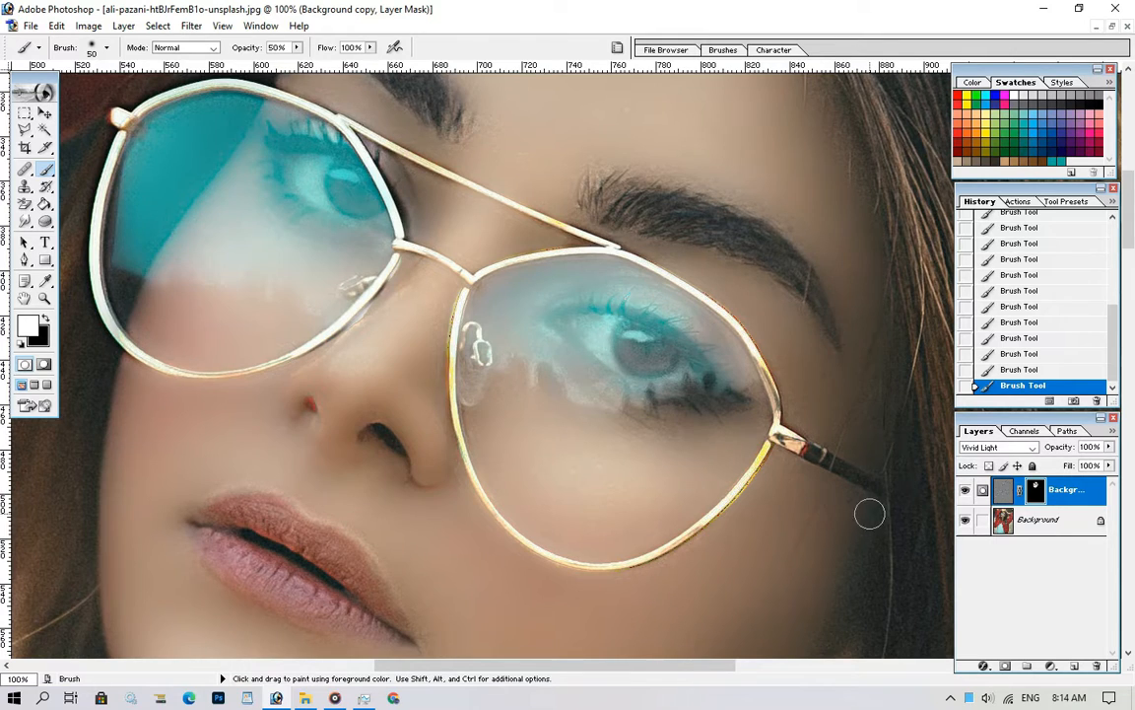
{"action": "scroll", "coordinate": [740, 449], "scroll_direction": "up", "scroll_amount": 6}
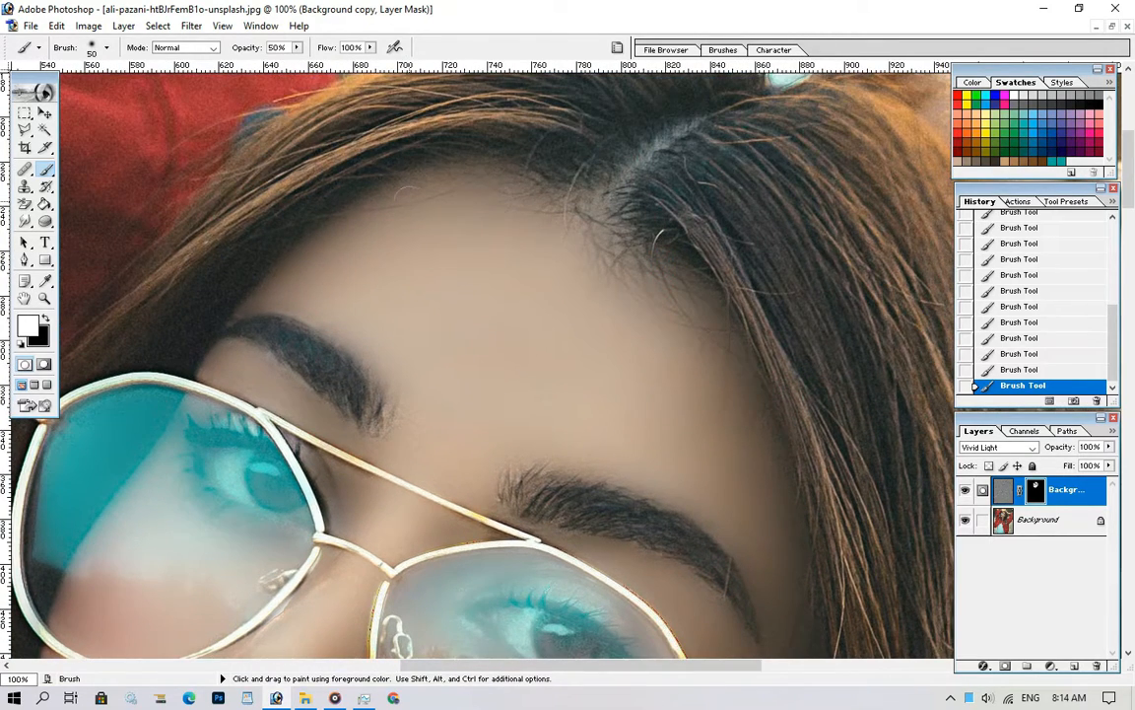
Set the brush opacity to 25%.
{"action": "left_click_drag", "start_coordinate": [625, 211], "coordinate": [642, 197]}
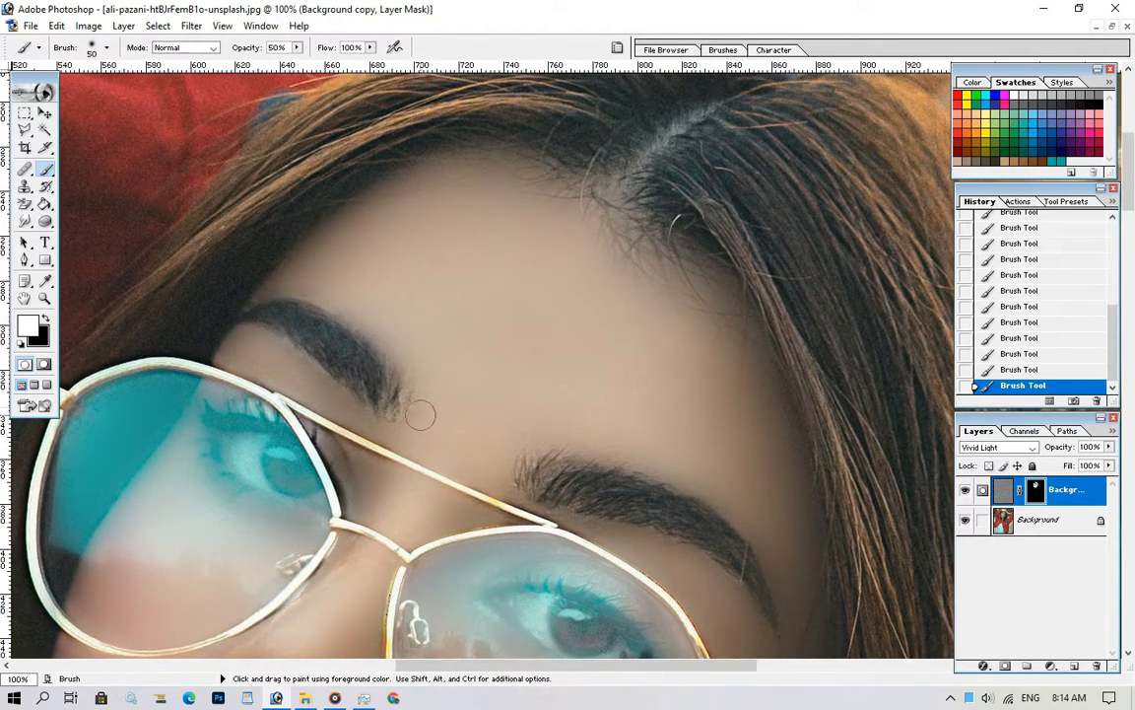
{"action": "left_click_drag", "start_coordinate": [286, 47], "coordinate": [261, 55]}
{"action": "type", "text": "25"}
Set the brush to 82% opacity and 100 px and paint white on the layer mask over the neck.
{"action": "scroll", "coordinate": [555, 482], "scroll_direction": "down", "scroll_amount": 6}
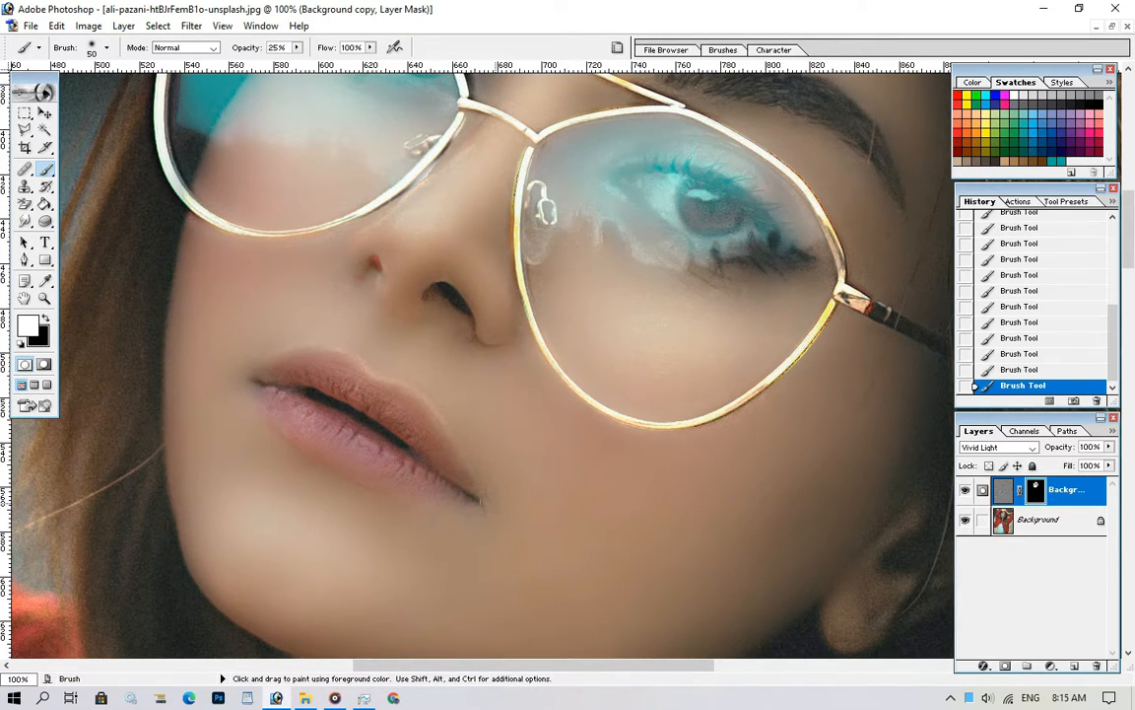
{"action": "scroll", "coordinate": [520, 481], "scroll_direction": "down", "scroll_amount": 2}
{"action": "scroll", "coordinate": [508, 400], "scroll_direction": "up", "scroll_amount": 2}
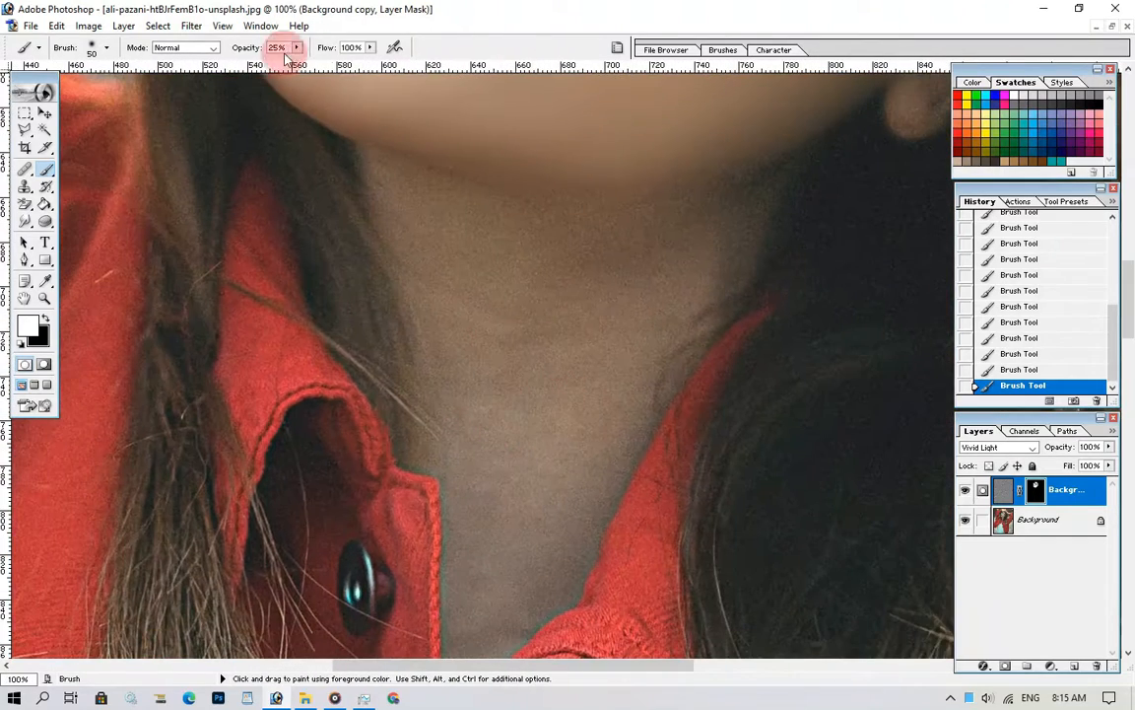
{"action": "key", "text": "8"}
{"action": "key", "text": "2"}
{"action": "key", "text": "bracketright"}
{"action": "key", "text": "bracketright"}
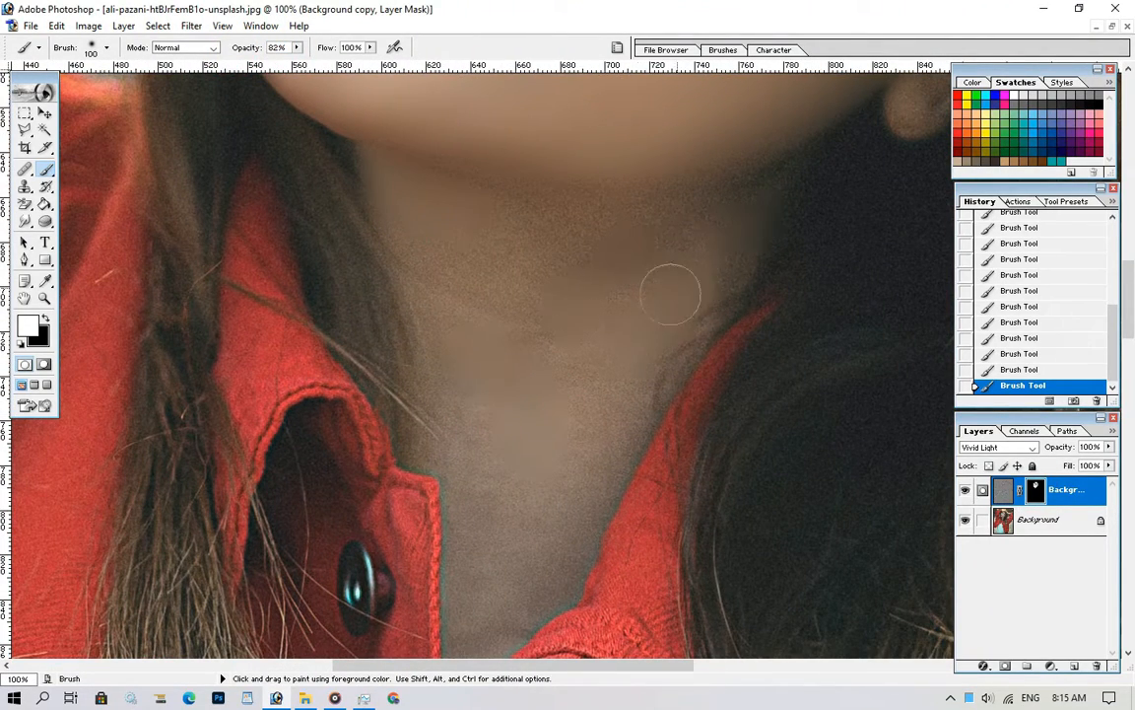
{"action": "left_click_drag", "start_coordinate": [494, 548], "coordinate": [466, 650]}
{"action": "left_click_drag", "start_coordinate": [513, 418], "coordinate": [482, 515]}
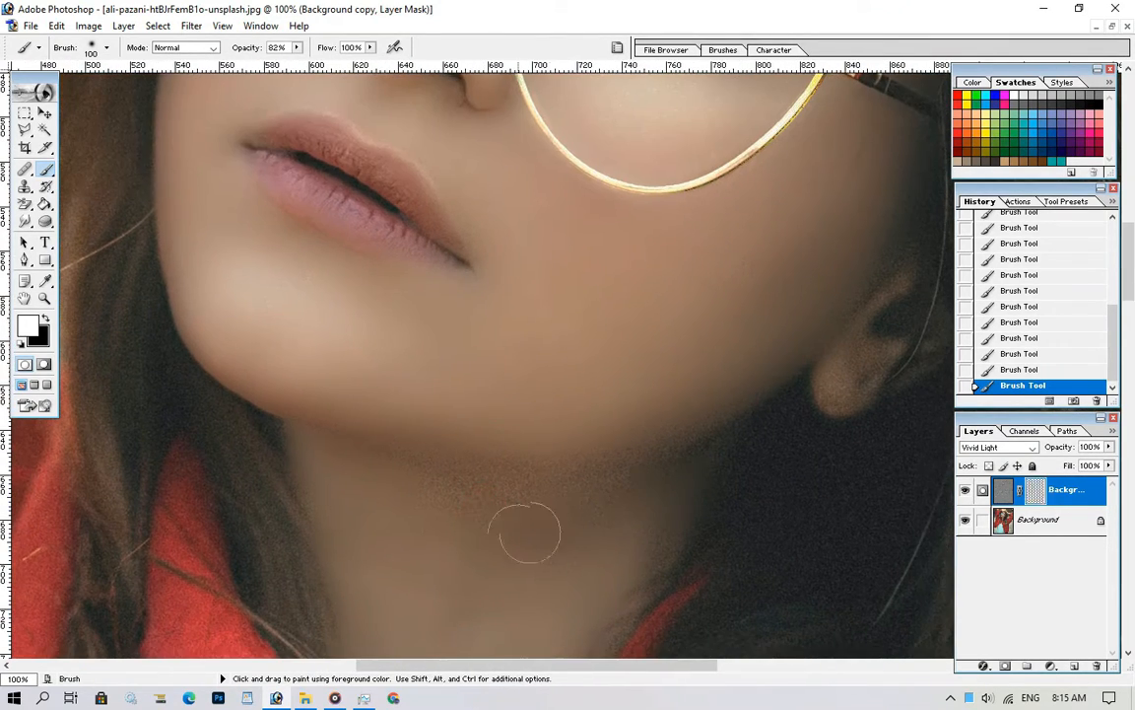
Lower the brush opacity to 30% and paint the mask under the chin and along the sides of the neck.
{"action": "left_click_drag", "start_coordinate": [288, 47], "coordinate": [203, 59]}
{"action": "type", "text": "30"}
{"action": "key", "text": "Return"}
{"action": "mouse_move", "coordinate": [650, 481]}
{"action": "left_mouse_down"}
{"action": "mouse_move", "coordinate": [558, 487]}
{"action": "mouse_move", "coordinate": [660, 457]}
{"action": "mouse_move", "coordinate": [616, 519]}
{"action": "left_mouse_up"}
{"action": "left_click_drag", "start_coordinate": [594, 616], "coordinate": [616, 528]}
{"action": "left_click_drag", "start_coordinate": [411, 552], "coordinate": [433, 630]}
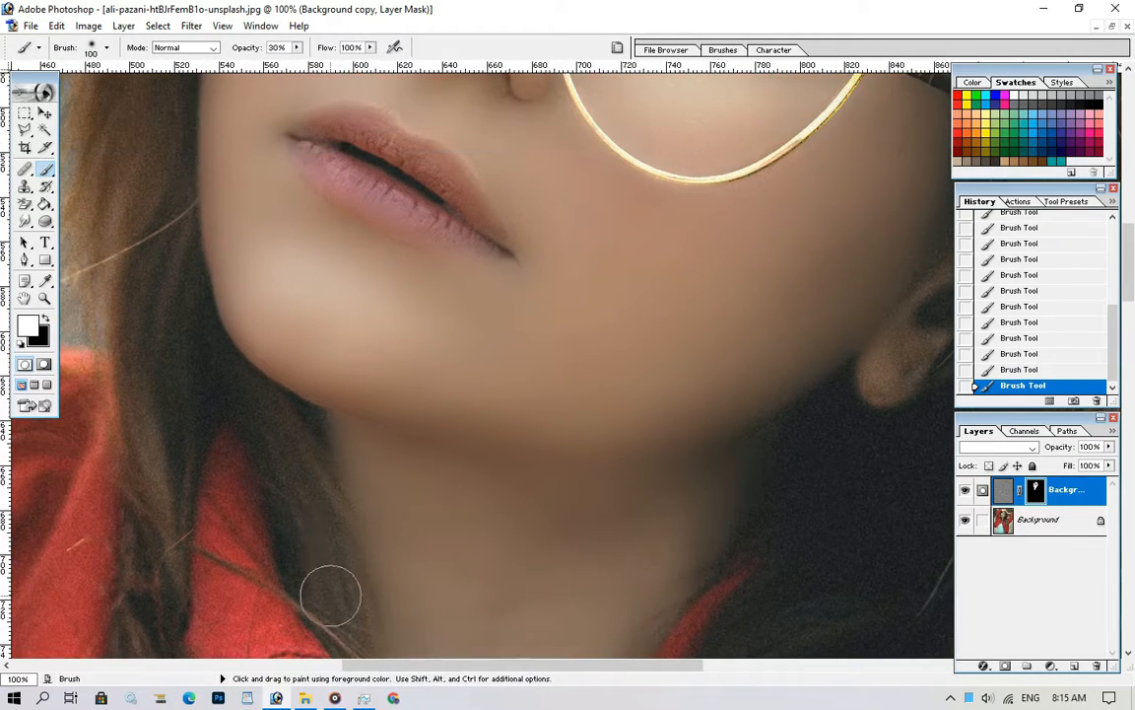
Examine the smoothed face, forehead and hairline, the raised forearm and the ear for areas still needing retouching.
{"action": "left_click_drag", "start_coordinate": [232, 387], "coordinate": [250, 524]}
{"action": "left_click_drag", "start_coordinate": [171, 263], "coordinate": [165, 405]}
{"action": "left_click_drag", "start_coordinate": [325, 118], "coordinate": [249, 523]}
{"action": "left_click_drag", "start_coordinate": [109, 593], "coordinate": [184, 458]}
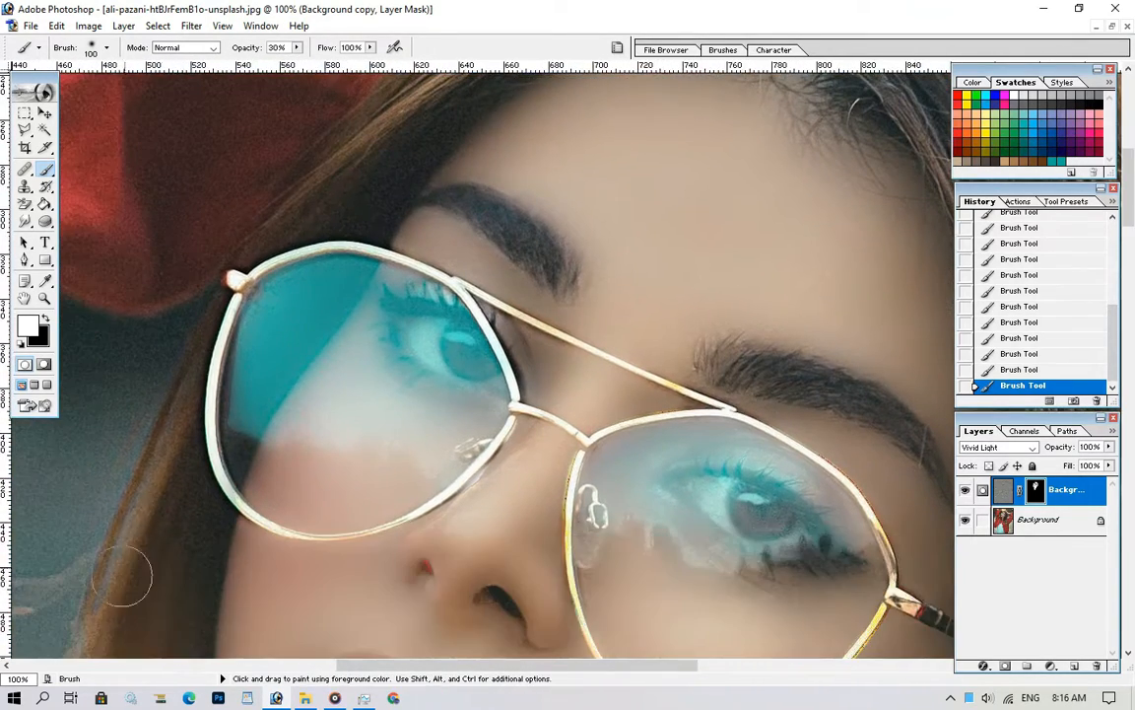
{"action": "left_click_drag", "start_coordinate": [388, 128], "coordinate": [239, 389]}
{"action": "left_click_drag", "start_coordinate": [667, 190], "coordinate": [279, 200]}
{"action": "left_click_drag", "start_coordinate": [560, 286], "coordinate": [552, 142]}
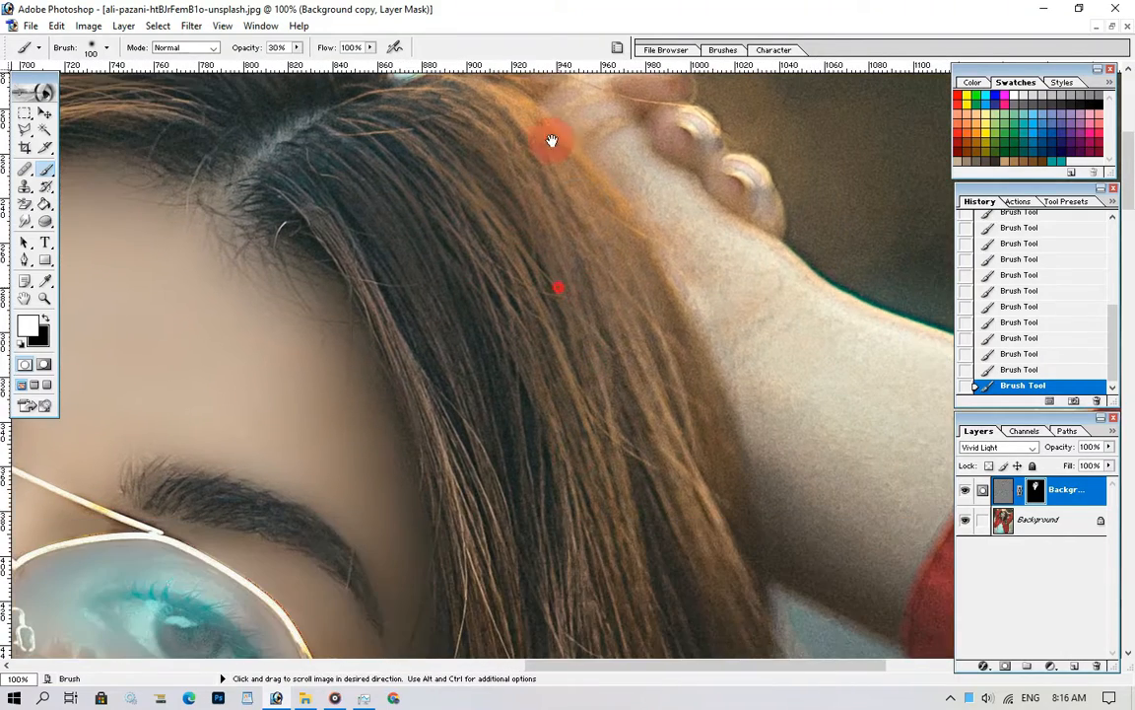
{"action": "left_click_drag", "start_coordinate": [571, 481], "coordinate": [550, 274]}
{"action": "left_click_drag", "start_coordinate": [701, 461], "coordinate": [676, 172]}
{"action": "left_click_drag", "start_coordinate": [490, 424], "coordinate": [584, 230]}
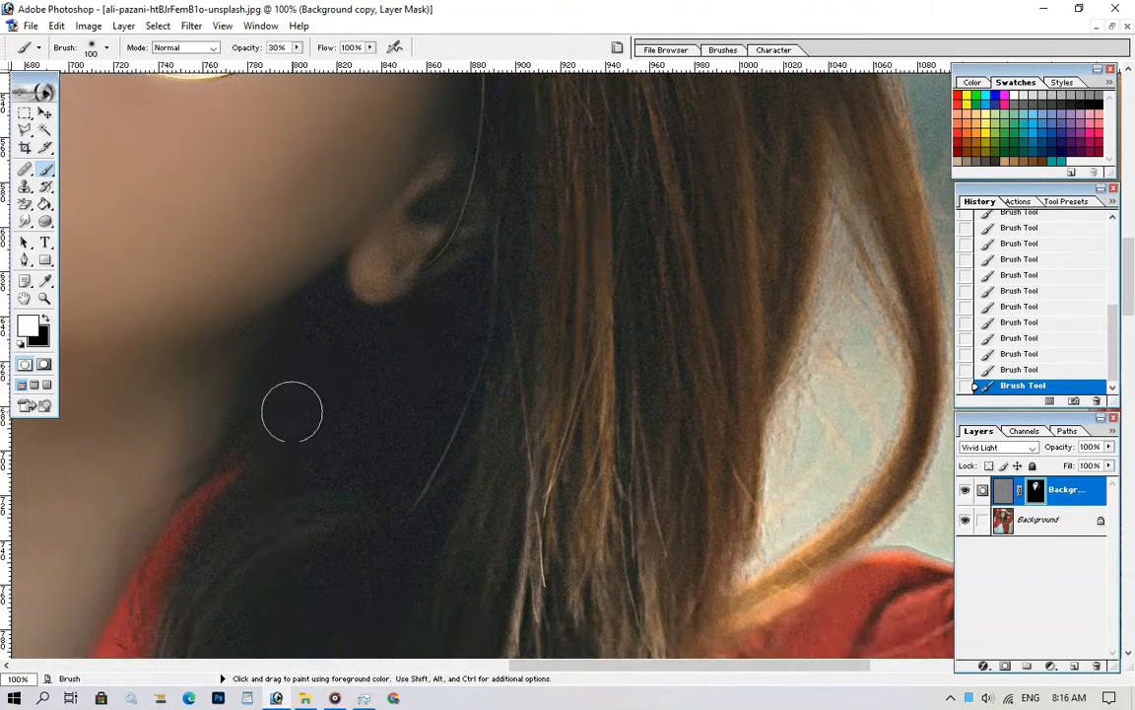
Set the brush to 82% opacity and 60 px and paint the mask over the ear and earlobe.
{"action": "left_click", "coordinate": [285, 47]}
{"action": "left_click_drag", "start_coordinate": [286, 48], "coordinate": [253, 52]}
{"action": "type", "text": "82"}
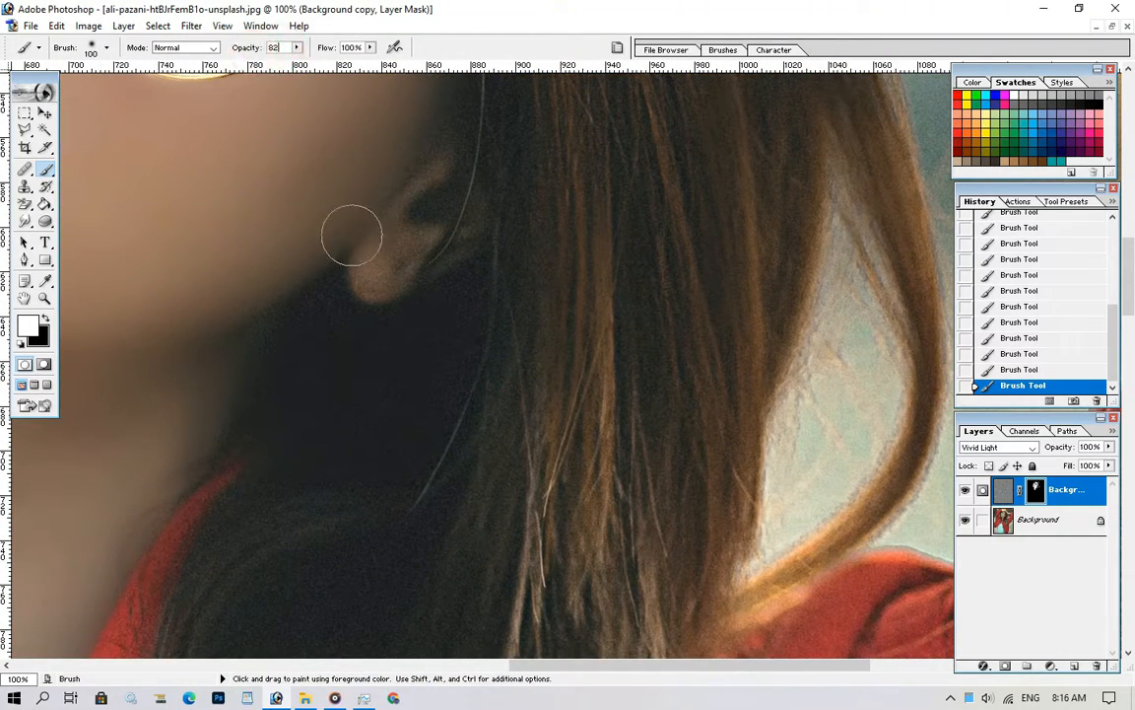
{"action": "key", "text": "Return"}
{"action": "key", "text": "["}
{"action": "left_click", "coordinate": [384, 277], "text": "ctrl"}
{"action": "key", "text": "bracketleft"}
{"action": "key", "text": "bracketleft"}
{"action": "key", "text": "bracketleft"}
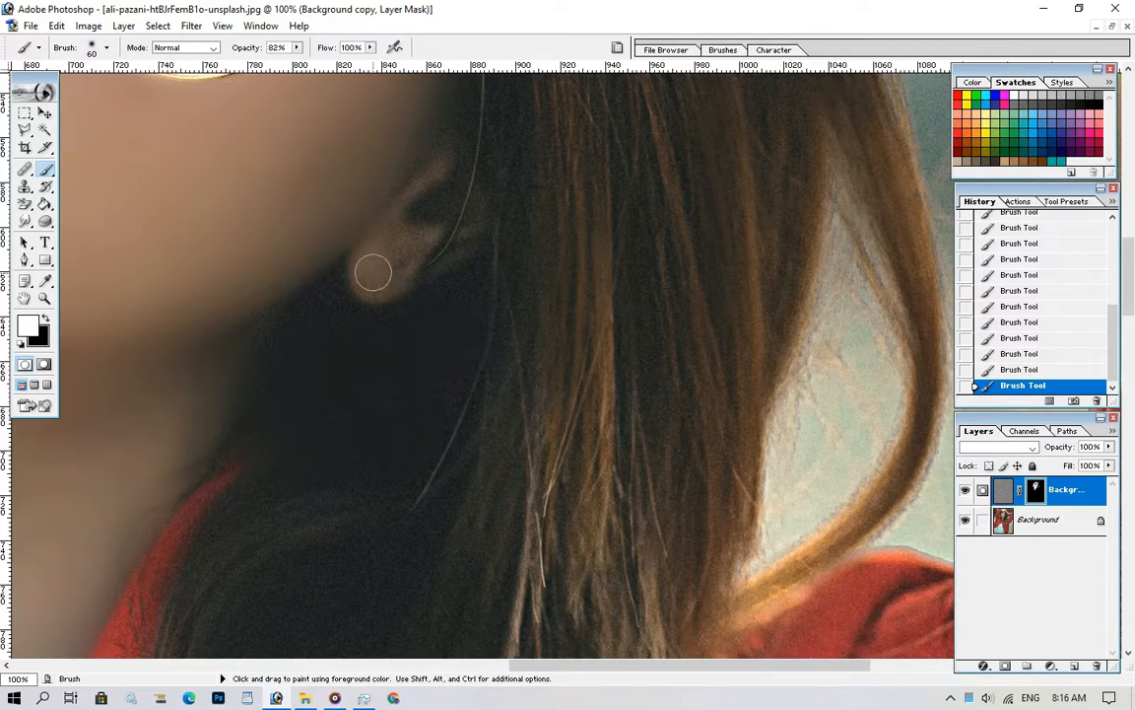
{"action": "left_click_drag", "start_coordinate": [395, 317], "coordinate": [446, 412]}
Paint white on the layer mask over the raised forearm and wrist with a 100 px brush at 82% opacity.
{"action": "left_click", "coordinate": [455, 345], "text": "ctrl+alt"}
{"action": "left_click", "coordinate": [482, 375], "text": "ctrl+alt"}
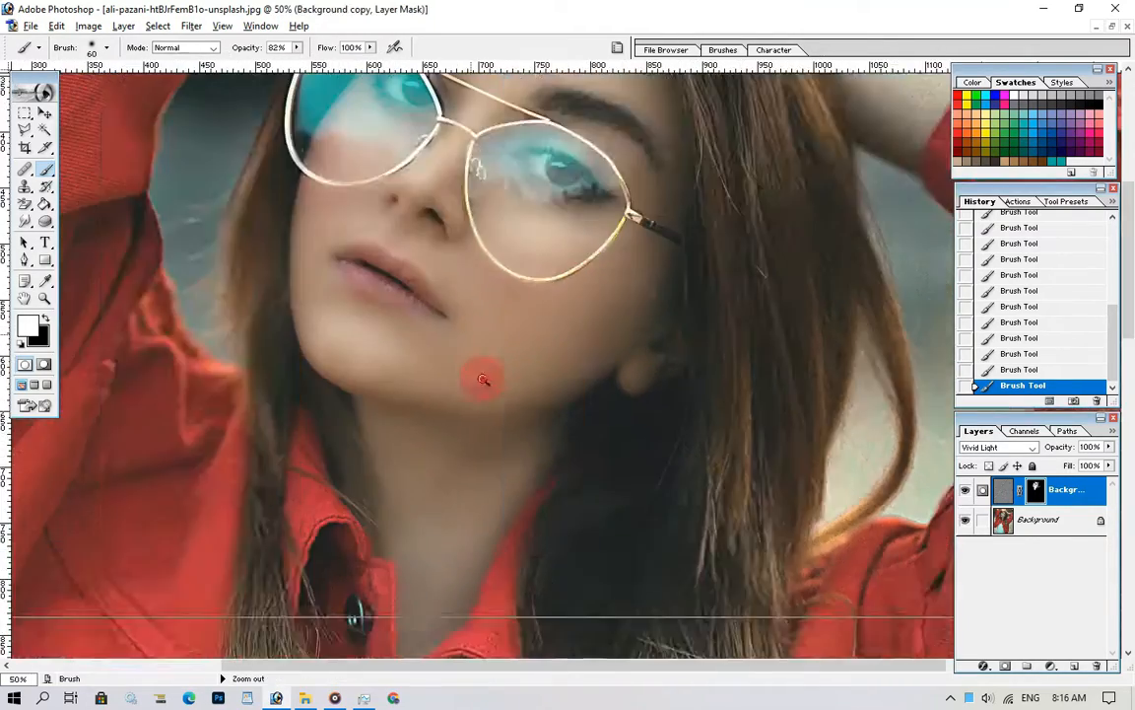
{"action": "left_click", "coordinate": [482, 376], "text": "ctrl+alt"}
{"action": "left_click", "coordinate": [482, 375], "text": "ctrl+alt"}
{"action": "left_click", "coordinate": [484, 372], "text": "ctrl+alt"}
{"action": "left_click", "coordinate": [488, 369], "text": "ctrl+alt"}
{"action": "left_click", "coordinate": [656, 211], "text": "ctrl"}
{"action": "left_click", "coordinate": [671, 219], "text": "ctrl"}
{"action": "left_click", "coordinate": [694, 238], "text": "ctrl"}
{"action": "left_click", "coordinate": [721, 264], "text": "ctrl"}
{"action": "left_click", "coordinate": [752, 409], "text": "ctrl"}
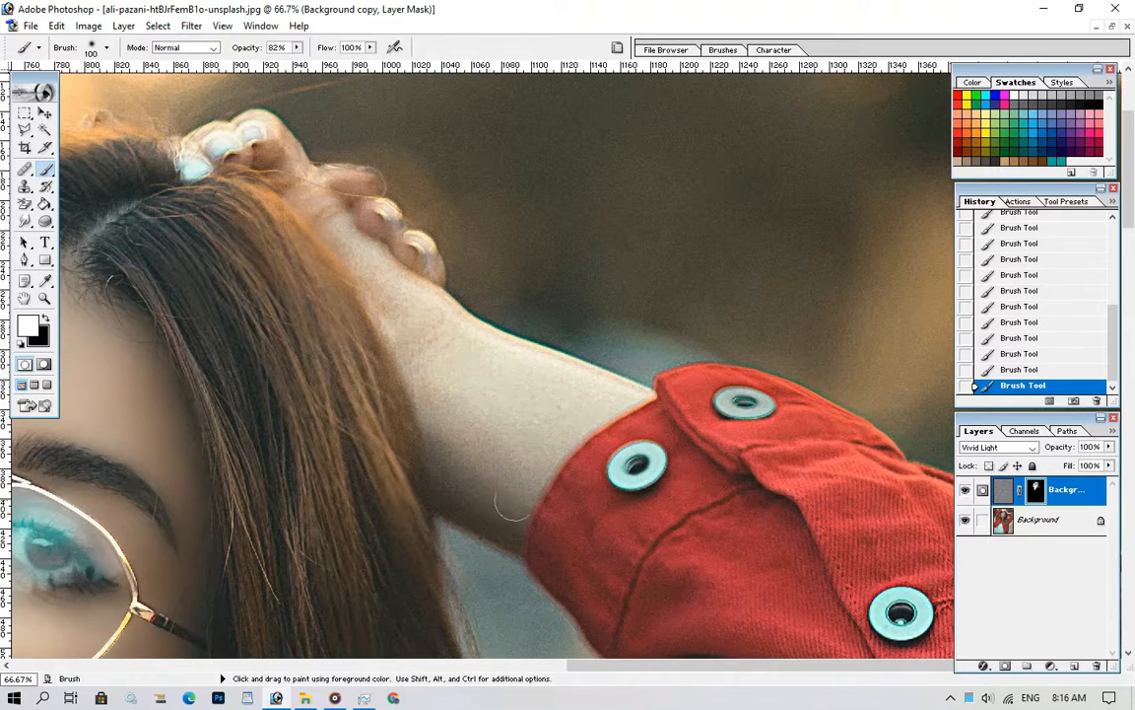
{"action": "mouse_move", "coordinate": [404, 349]}
{"action": "left_mouse_down"}
{"action": "mouse_move", "coordinate": [494, 350]}
{"action": "mouse_move", "coordinate": [461, 365]}
{"action": "left_mouse_up"}
{"action": "left_click_drag", "start_coordinate": [389, 281], "coordinate": [460, 350]}
{"action": "left_click_drag", "start_coordinate": [443, 302], "coordinate": [443, 311]}
Refine the mask over the knuckles and wrist with black and white strokes, lowering the brush opacity to 40%.
{"action": "key", "text": "x"}
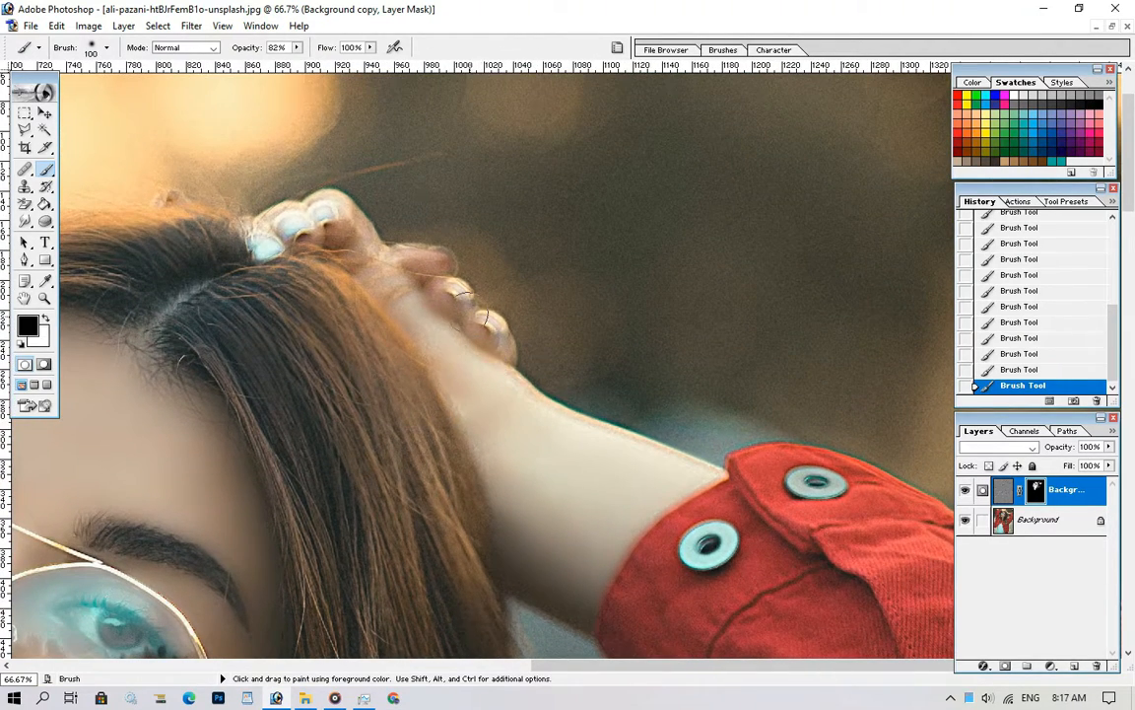
{"action": "left_click_drag", "start_coordinate": [493, 343], "coordinate": [445, 361]}
{"action": "key", "text": "x"}
{"action": "mouse_move", "coordinate": [493, 432]}
{"action": "left_mouse_down"}
{"action": "mouse_move", "coordinate": [495, 500]}
{"action": "mouse_move", "coordinate": [509, 447]}
{"action": "left_mouse_up"}
{"action": "left_click_drag", "start_coordinate": [442, 337], "coordinate": [484, 416]}
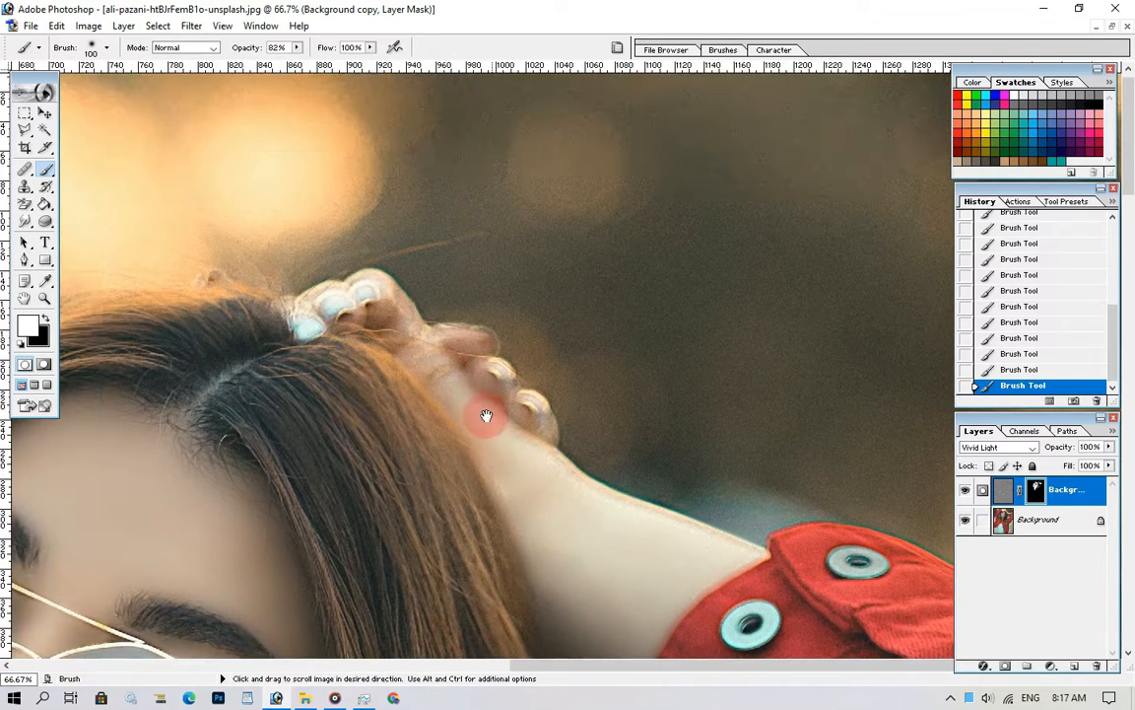
{"action": "left_click_drag", "start_coordinate": [295, 48], "coordinate": [221, 52]}
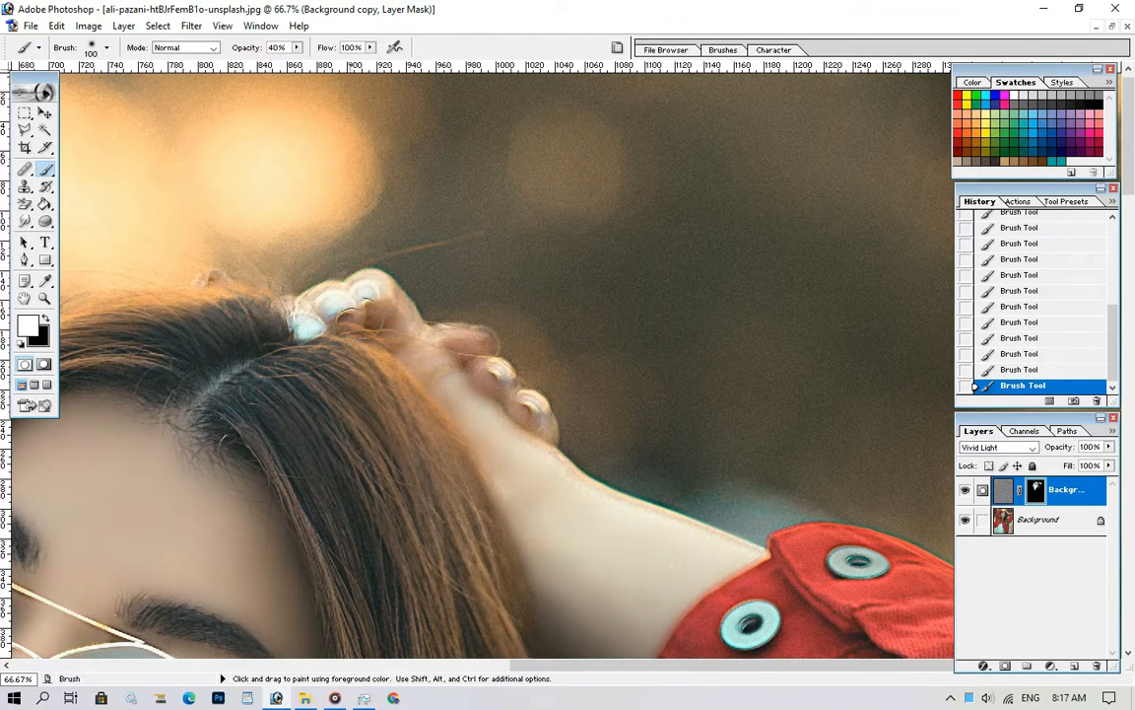
{"action": "left_click", "coordinate": [417, 324], "text": "alt"}
Reduce the opacity of the Background copy layer to 77%.
{"action": "left_click", "coordinate": [244, 368], "text": "alt"}
{"action": "left_click", "coordinate": [243, 368], "text": "alt"}
{"action": "left_click", "coordinate": [244, 368], "text": "alt"}
{"action": "left_click", "coordinate": [243, 367], "text": "alt"}
{"action": "left_click", "coordinate": [21, 343]}
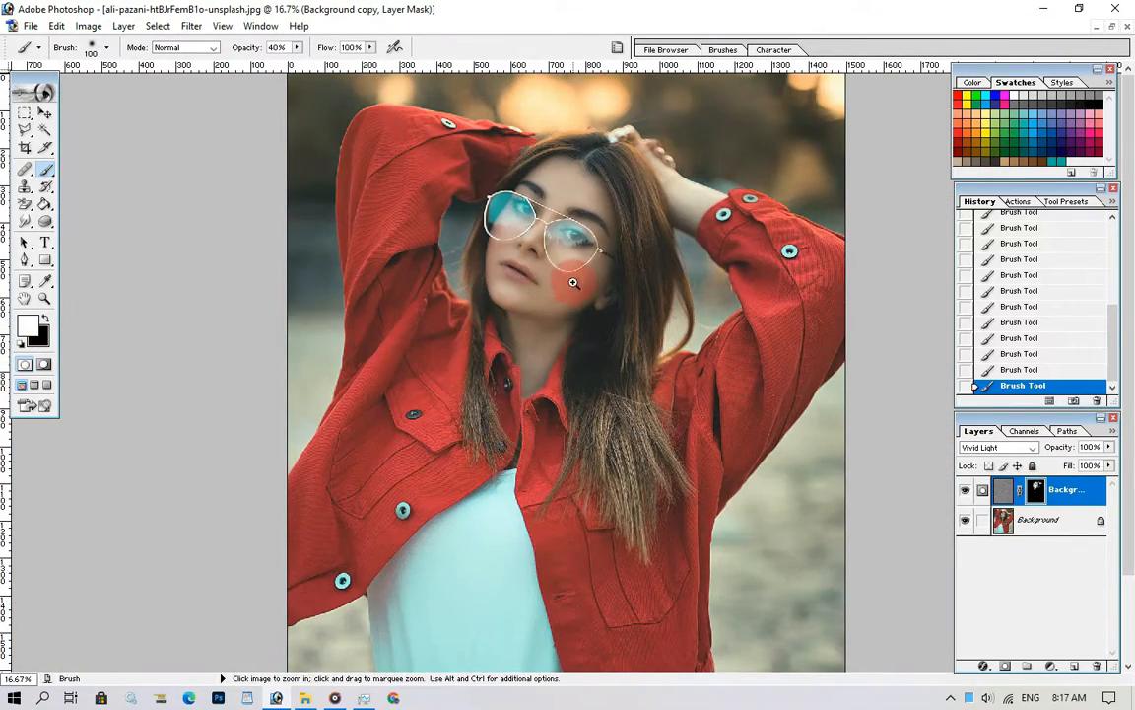
{"action": "left_click", "coordinate": [572, 283]}
{"action": "left_click", "coordinate": [576, 381]}
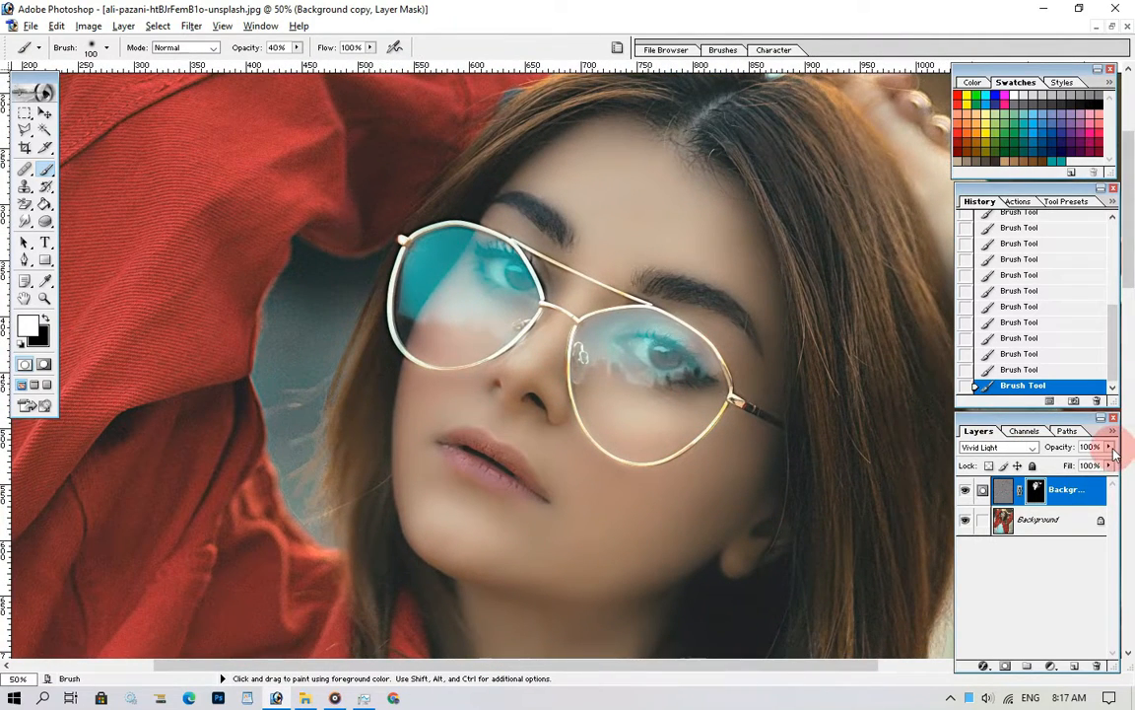
{"action": "left_click_drag", "start_coordinate": [1110, 447], "coordinate": [1090, 471]}
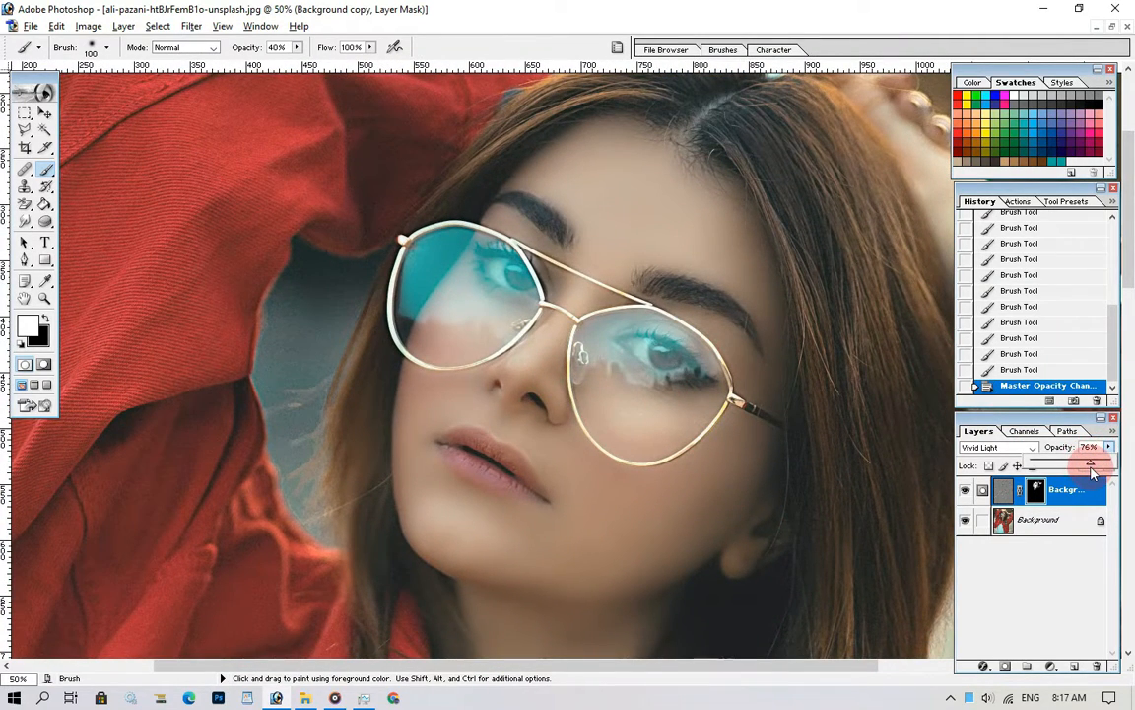
Paint white on the layer mask over the cheek and jaw with the 100 px brush at 40% opacity.
{"action": "left_click_drag", "start_coordinate": [826, 380], "coordinate": [611, 301]}
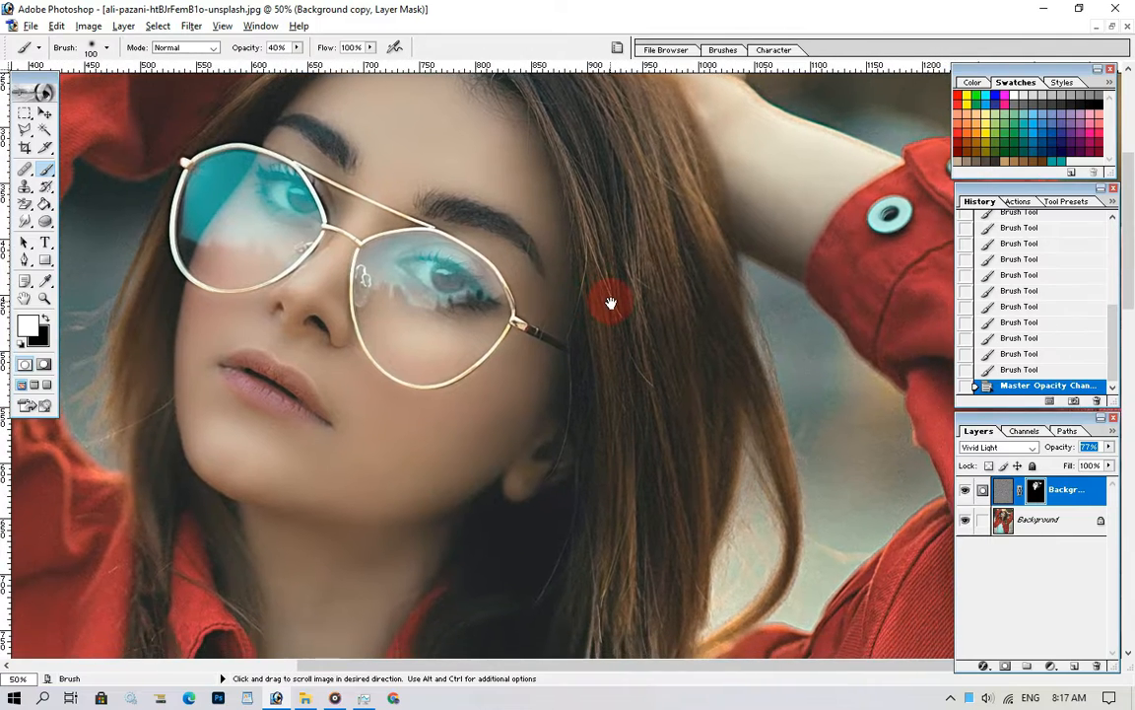
{"action": "left_click", "coordinate": [418, 412]}
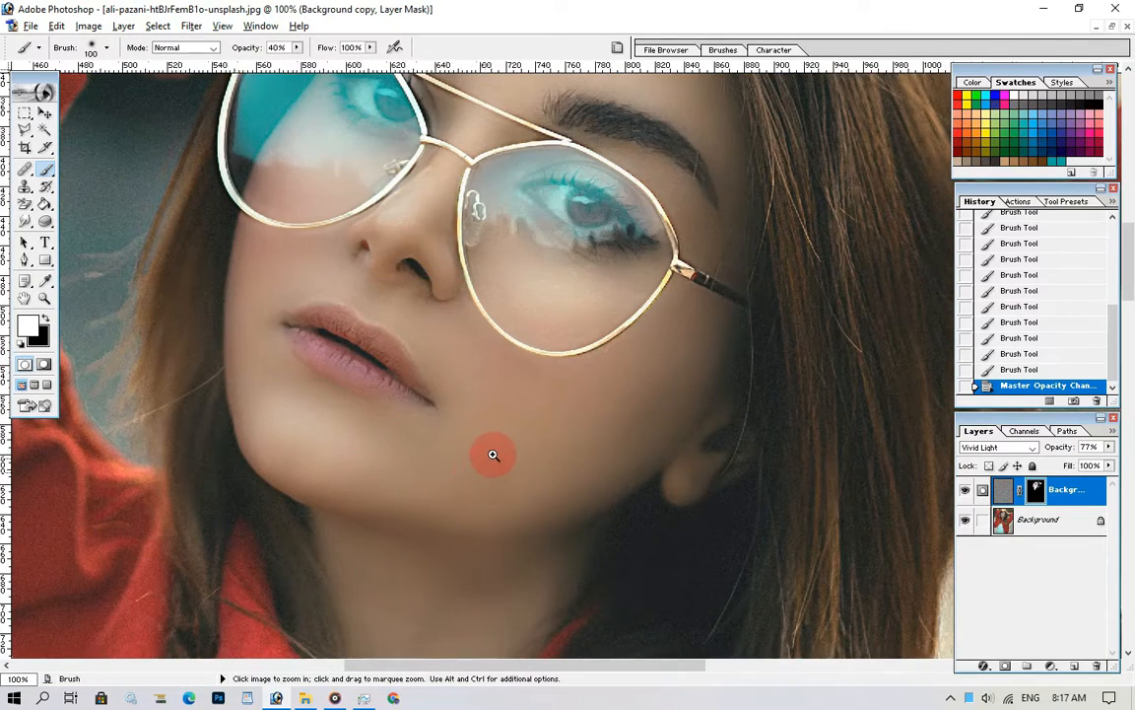
{"action": "left_click", "coordinate": [491, 454]}
{"action": "left_click", "coordinate": [611, 404]}
{"action": "left_click_drag", "start_coordinate": [625, 299], "coordinate": [581, 524]}
{"action": "left_click", "coordinate": [579, 429]}
{"action": "left_click", "coordinate": [579, 426]}
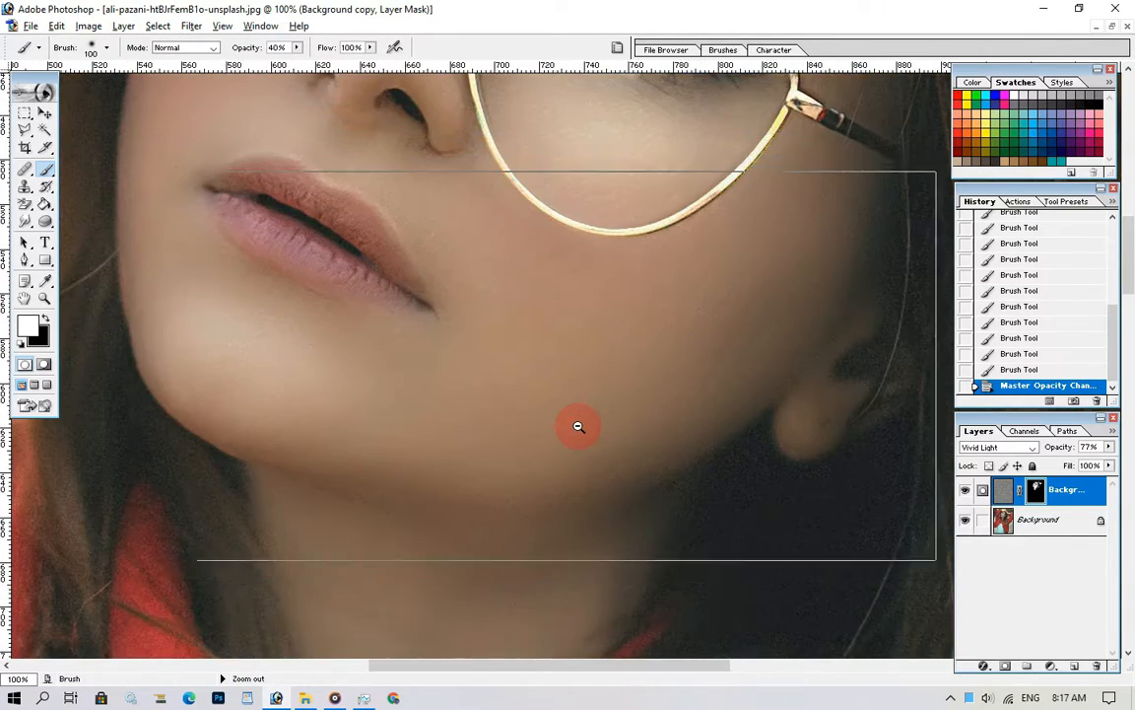
{"action": "left_click", "coordinate": [578, 426]}
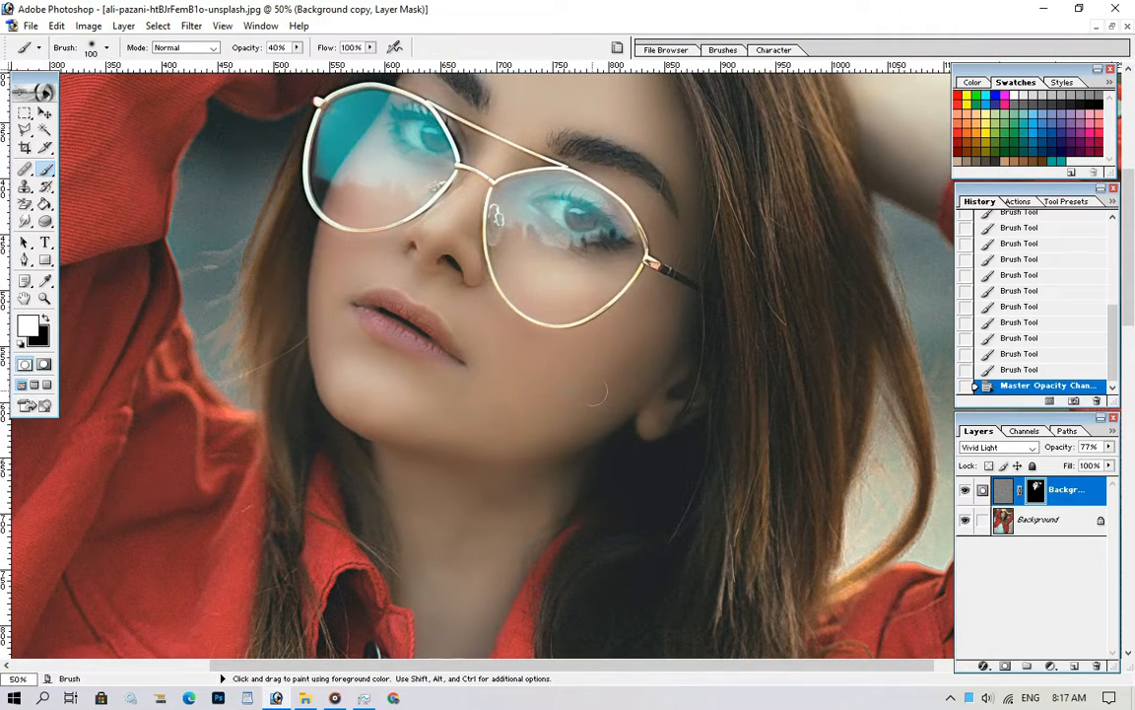
{"action": "mouse_move", "coordinate": [592, 390]}
{"action": "left_mouse_down"}
{"action": "mouse_move", "coordinate": [583, 308]}
{"action": "mouse_move", "coordinate": [527, 420]}
{"action": "left_mouse_up"}
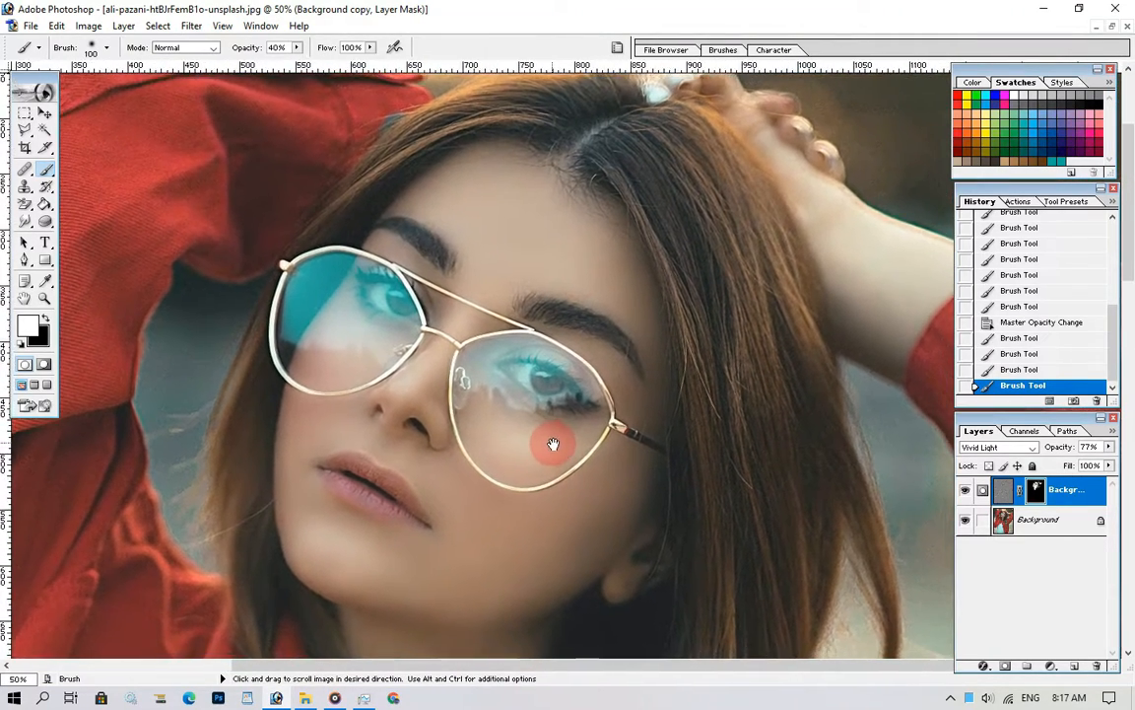